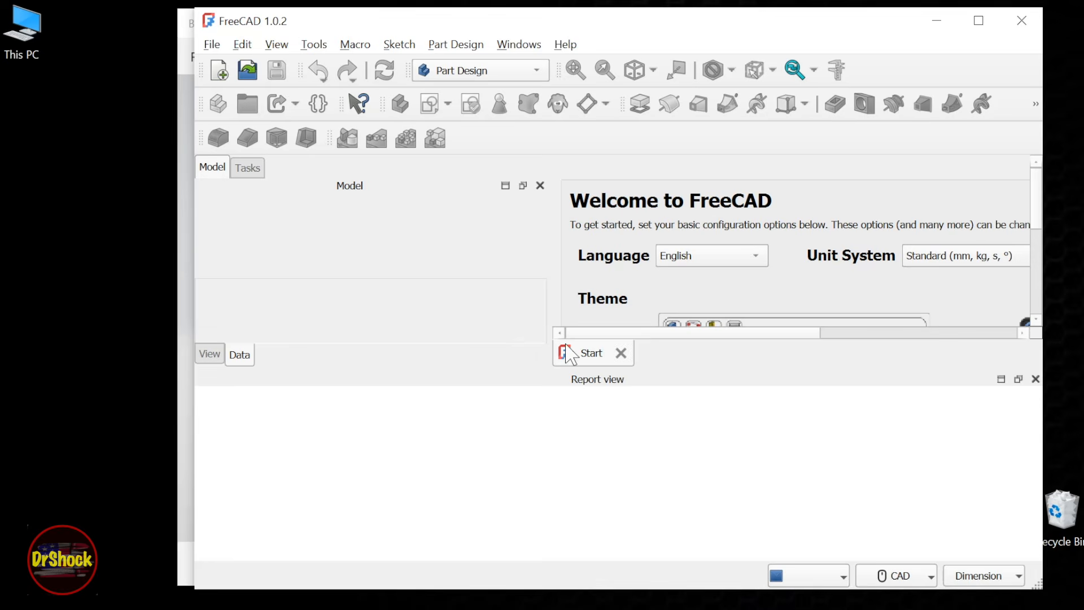
- Close the Start page and Report view, and create a new document with a part containing a body
{"action": "left_click", "coordinate": [622, 353]}
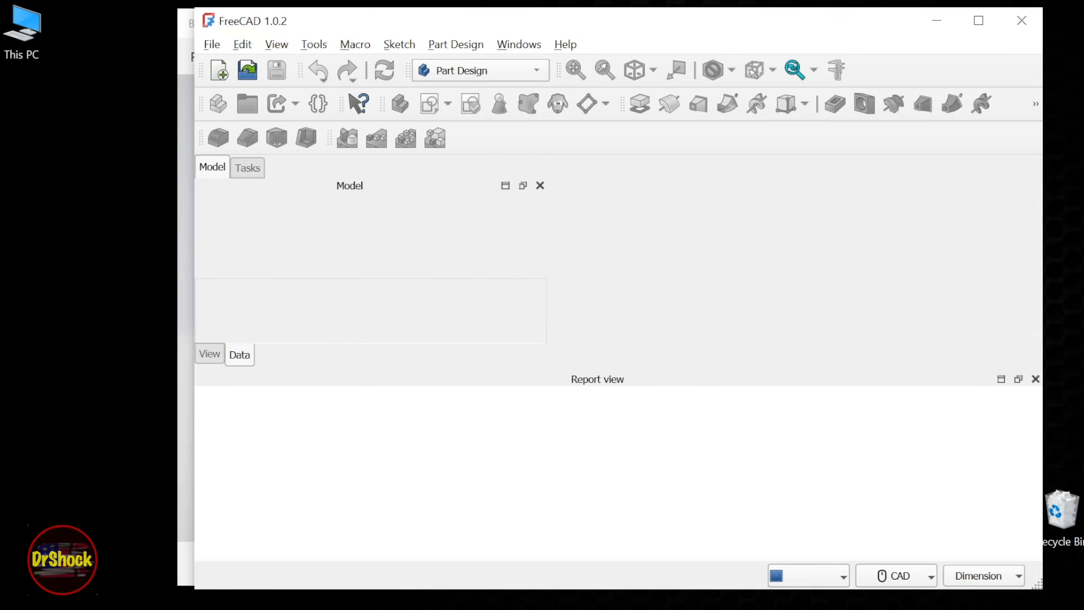
{"action": "left_click", "coordinate": [1035, 379]}
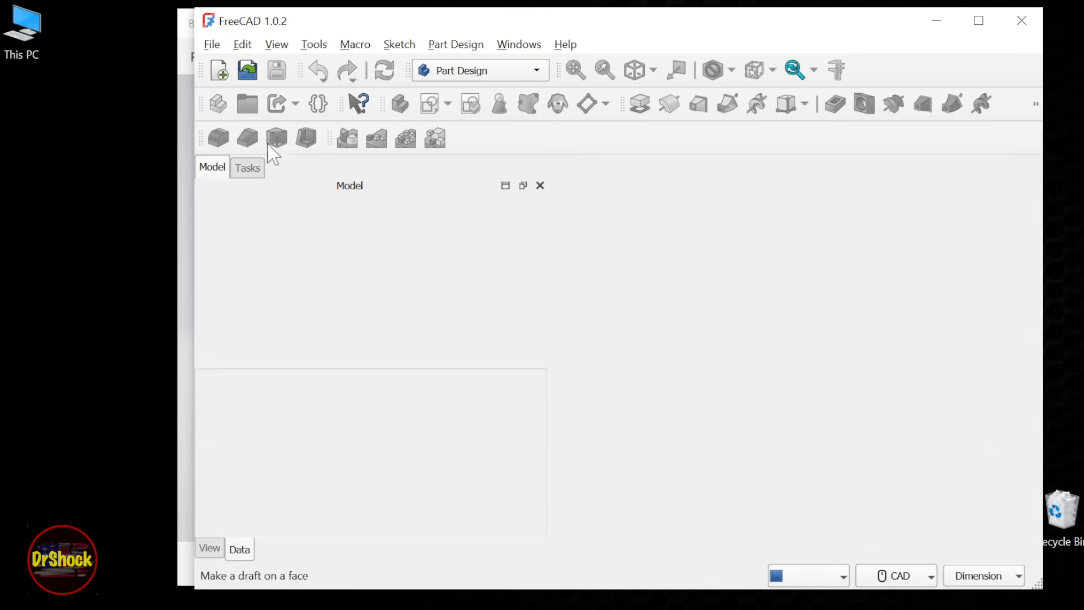
{"action": "left_click", "coordinate": [219, 76]}
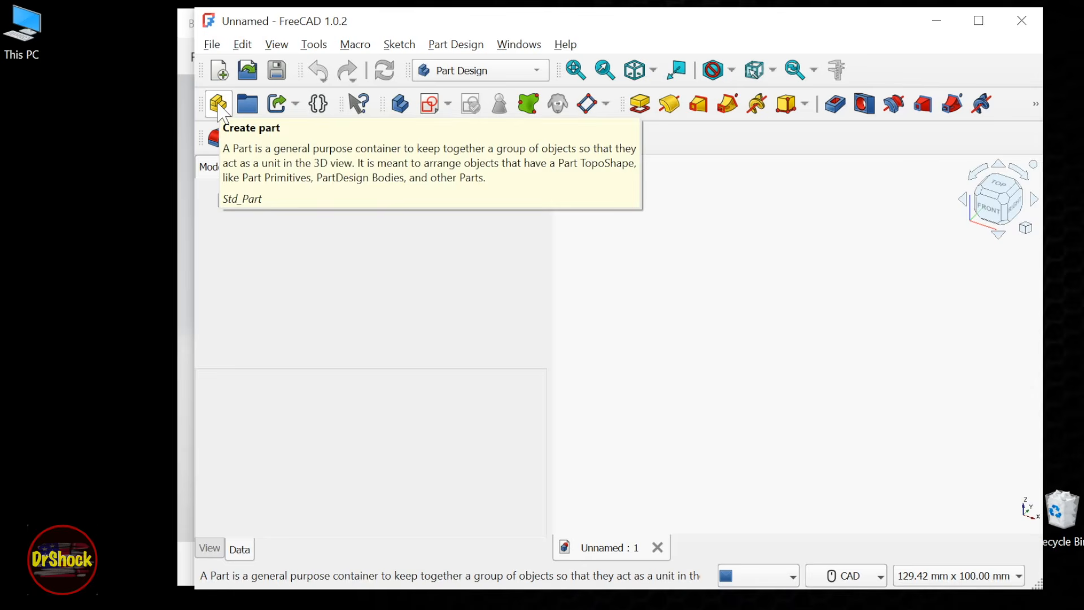
{"action": "left_click", "coordinate": [219, 105]}
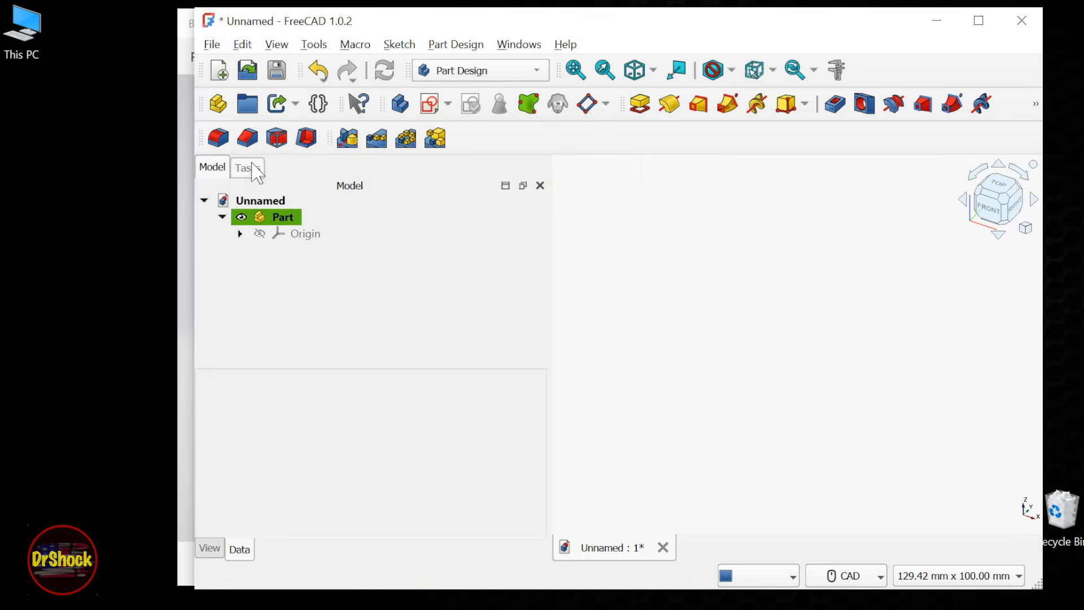
{"action": "left_click", "coordinate": [402, 105]}
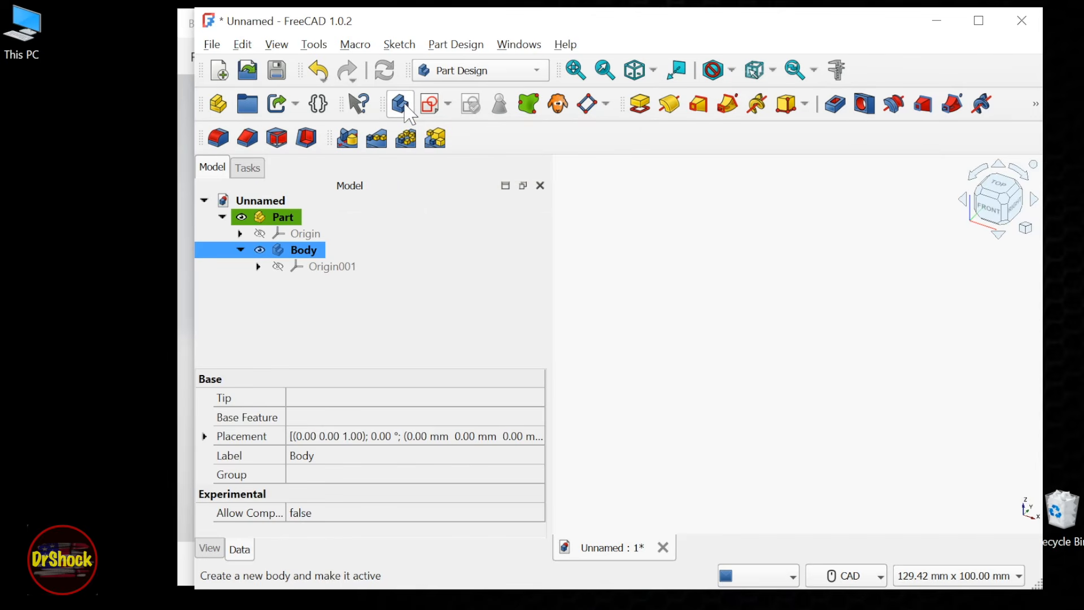
- Create an involute gear profile in the body with 9 teeth and a module of 0.50 mm
{"action": "left_click", "coordinate": [455, 44]}
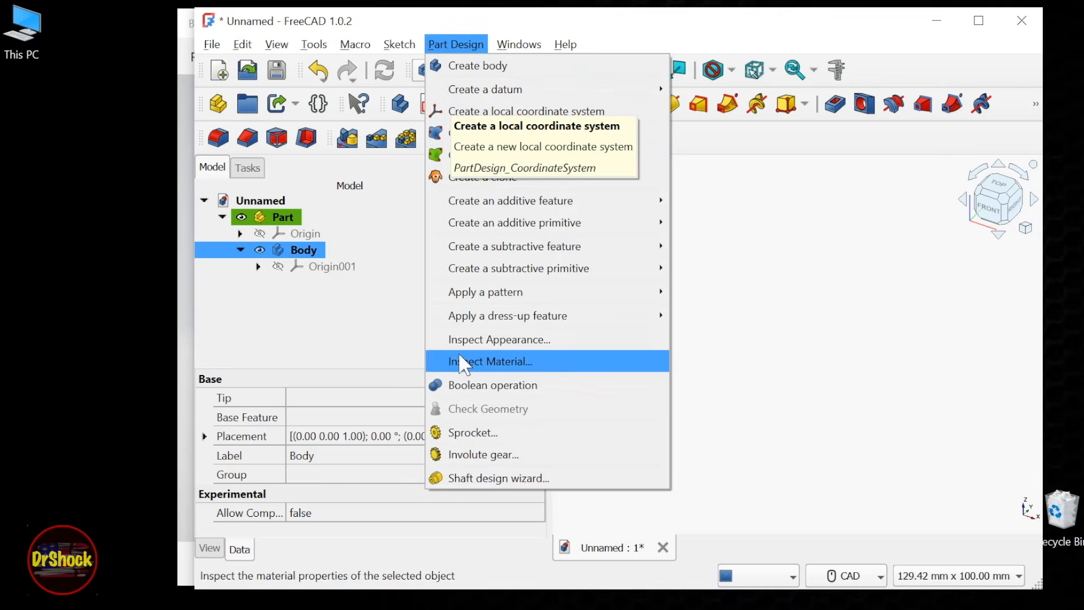
{"action": "left_click", "coordinate": [479, 454]}
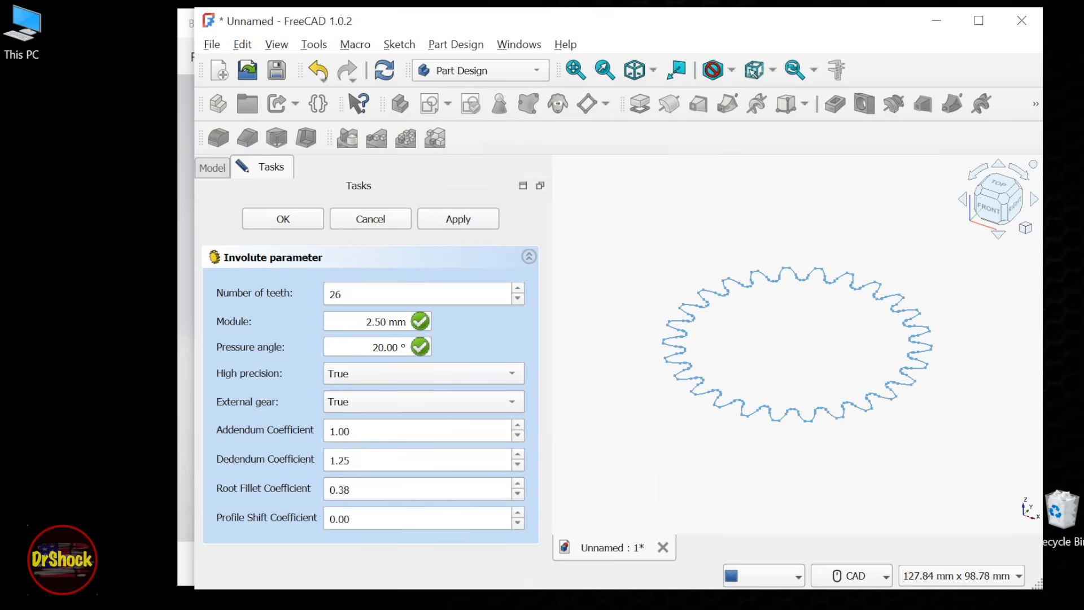
{"action": "left_click_drag", "start_coordinate": [361, 294], "coordinate": [330, 295]}
{"action": "type", "text": "9"}
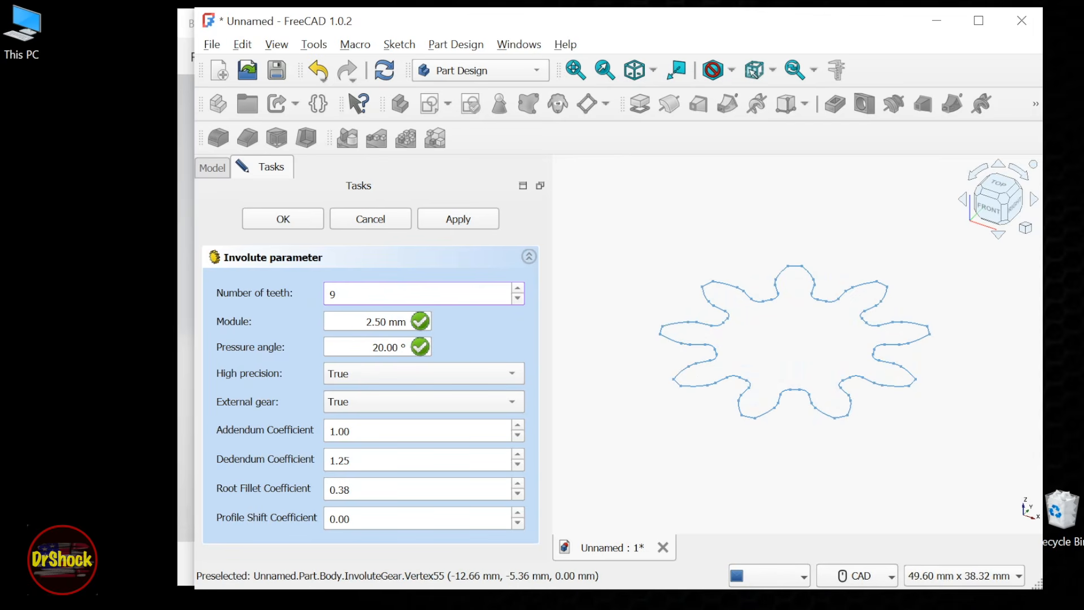
{"action": "left_click", "coordinate": [370, 321]}
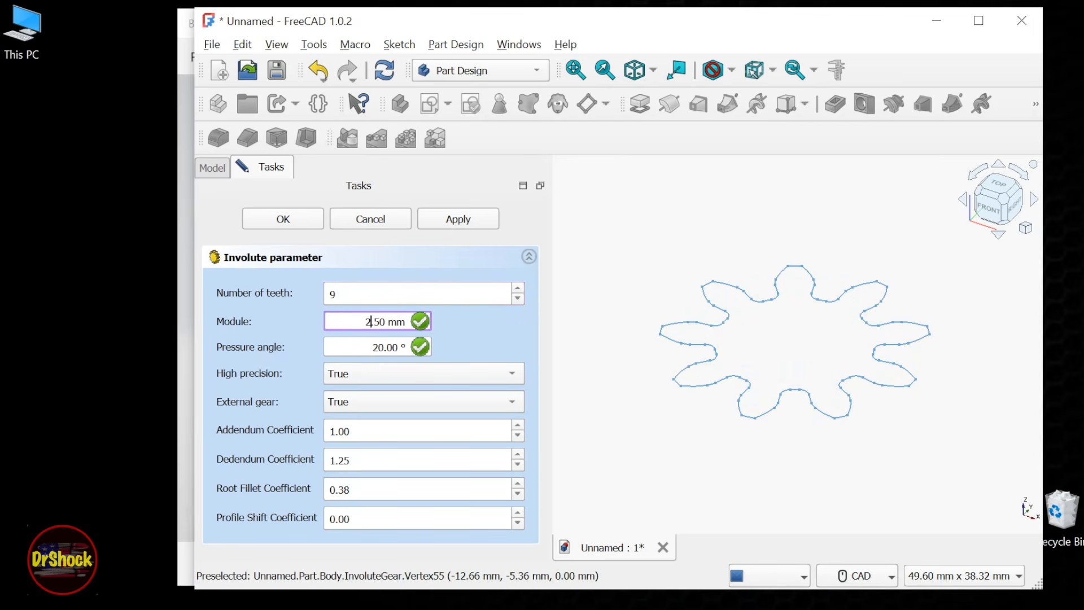
{"action": "key", "text": "BackSpace"}
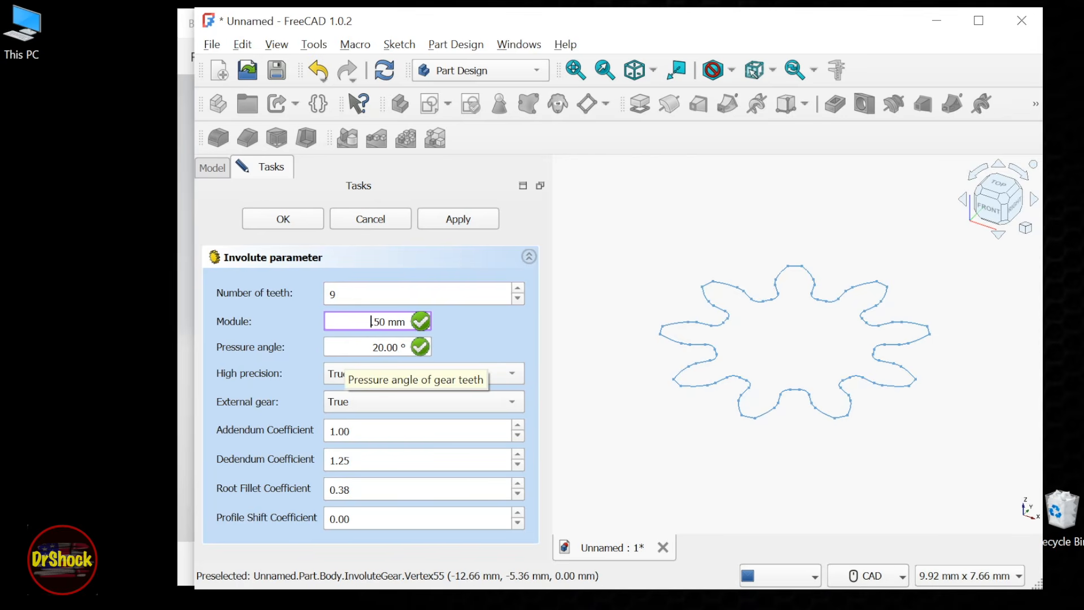
{"action": "type", "text": "0"}
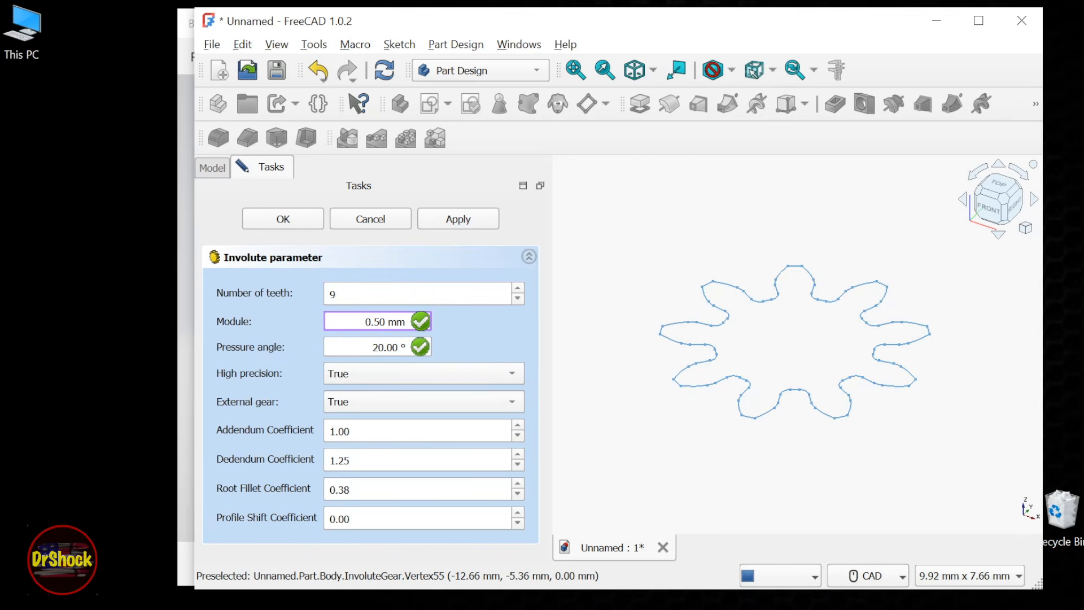
{"action": "left_click_drag", "start_coordinate": [386, 322], "coordinate": [365, 322]}
{"action": "left_click", "coordinate": [366, 322]}
{"action": "left_click", "coordinate": [304, 226]}
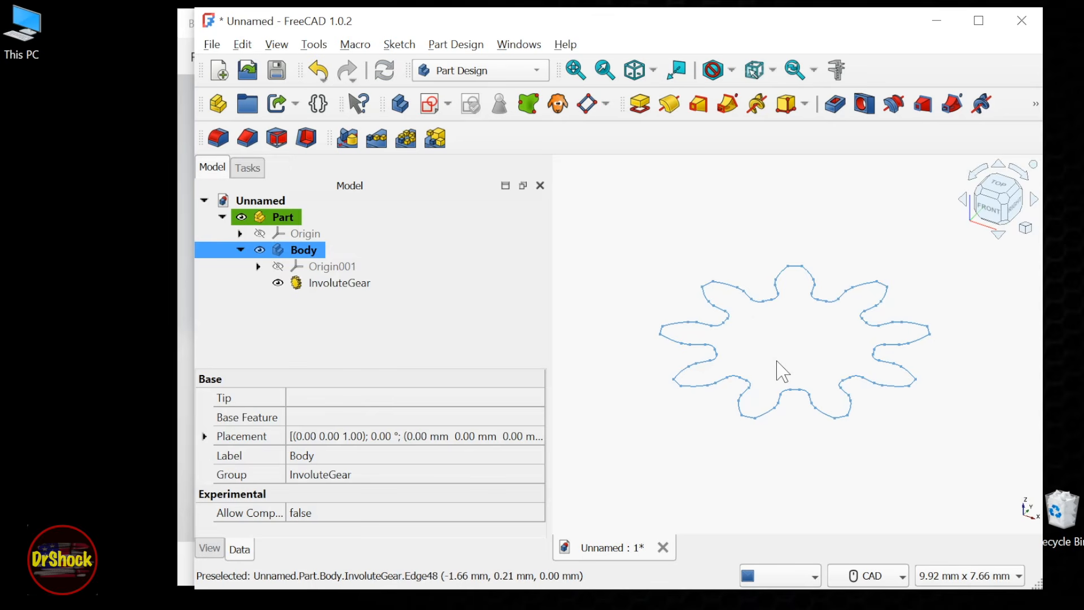
- Pad the involute gear profile to a length of 5 mm
{"action": "left_click", "coordinate": [355, 284]}
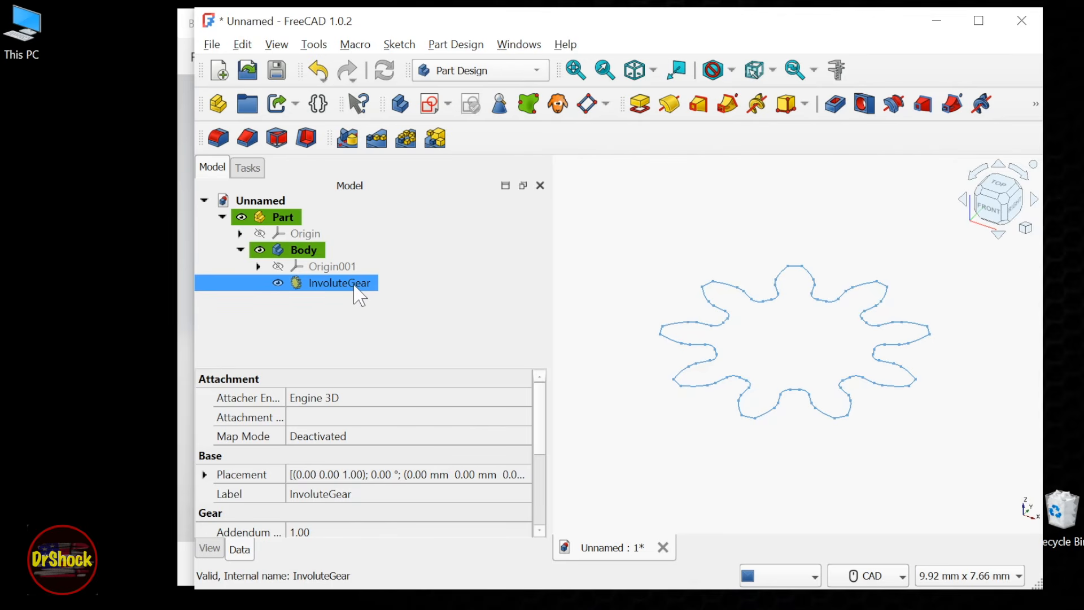
{"action": "left_click", "coordinate": [638, 109]}
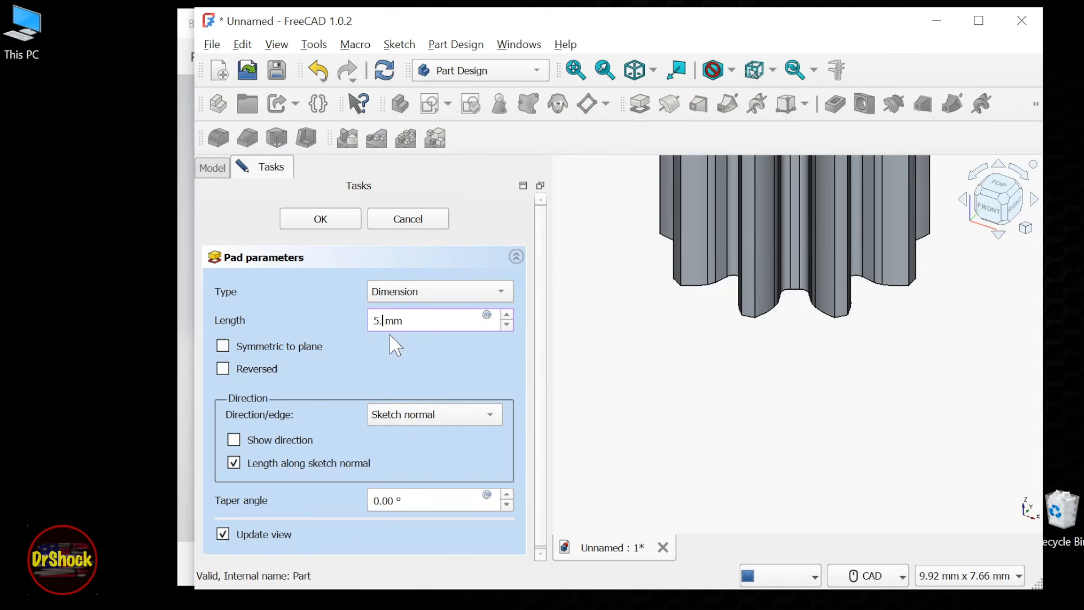
{"action": "left_click", "coordinate": [320, 219]}
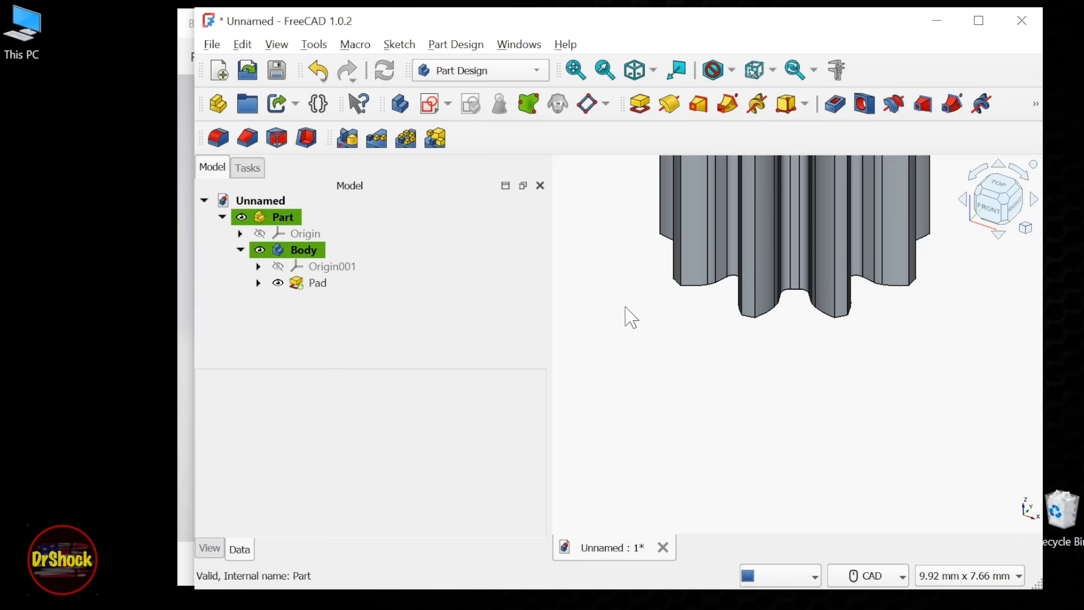
- Add an additive cylinder with radius 2.7 mm and height 1.4 mm around the base of the padded gear
{"action": "key", "text": "Down"}
{"action": "key", "text": "Down"}
{"action": "key", "text": "Down"}
{"action": "key", "text": "Down"}
{"action": "key", "text": "Down"}
{"action": "key", "text": "Down"}
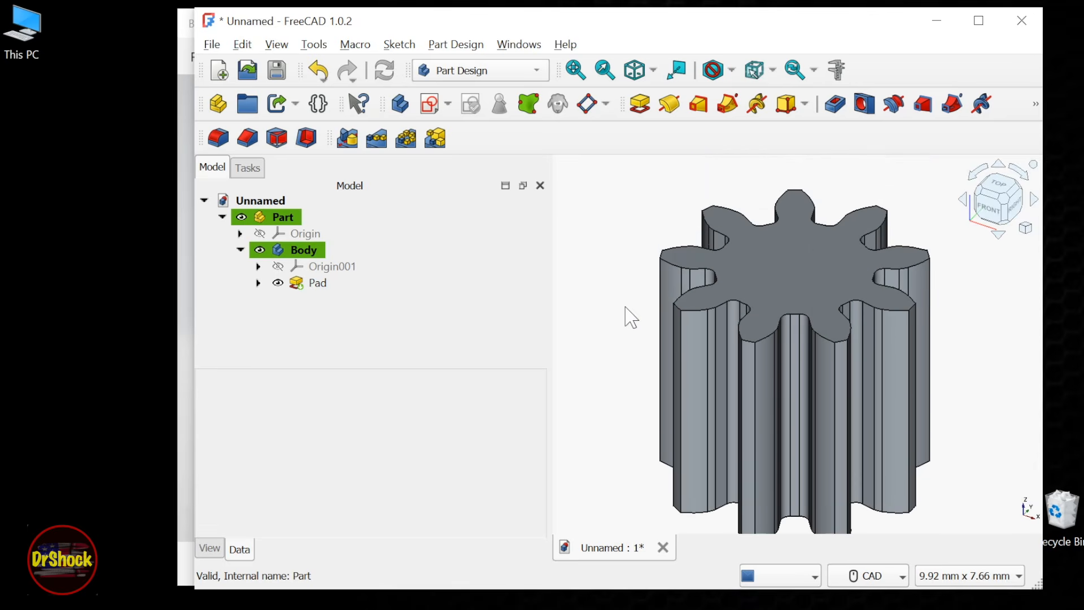
{"action": "key", "text": "Up"}
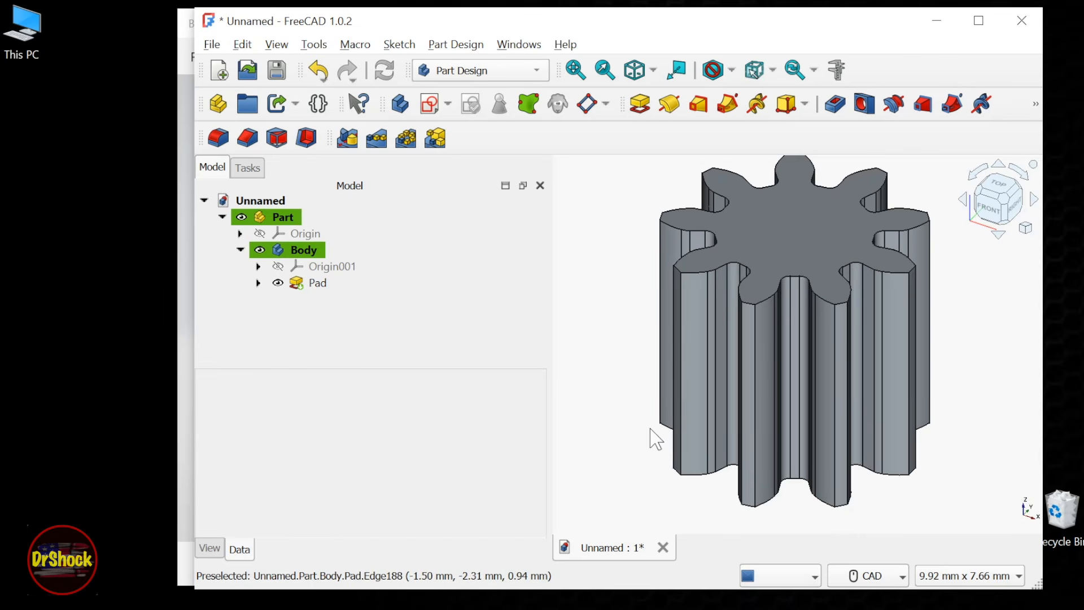
{"action": "left_click", "coordinate": [258, 283]}
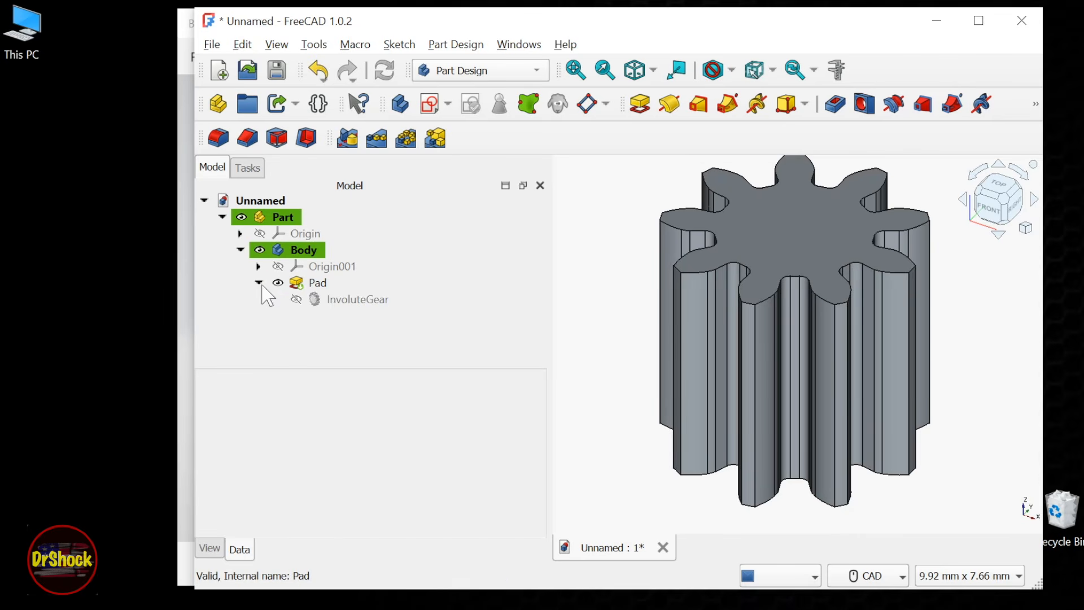
{"action": "left_click", "coordinate": [334, 304]}
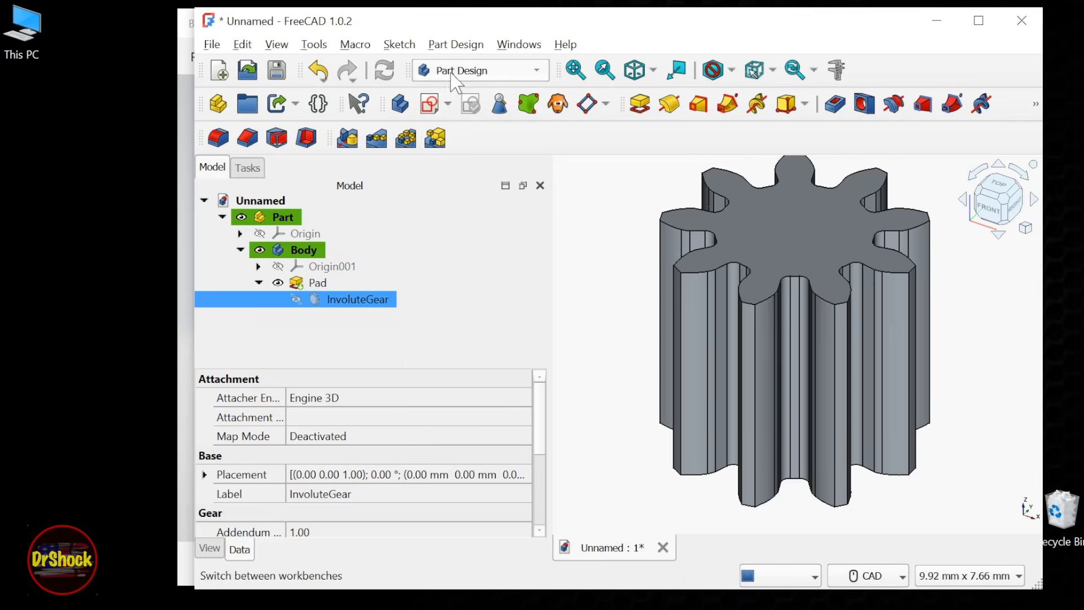
{"action": "left_click", "coordinate": [453, 45]}
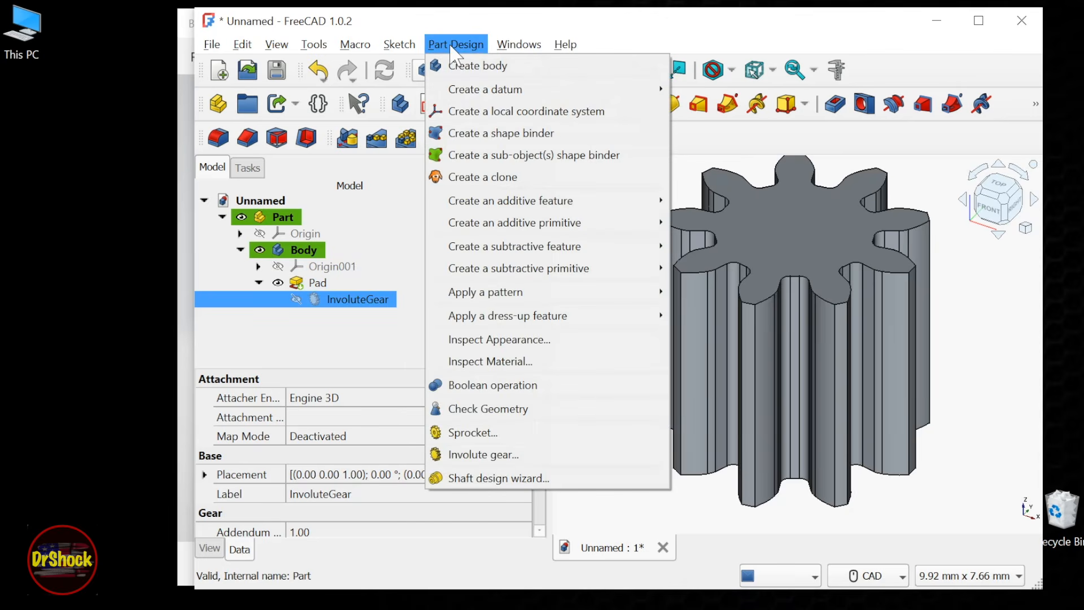
{"action": "mouse_move", "coordinate": [476, 229]}
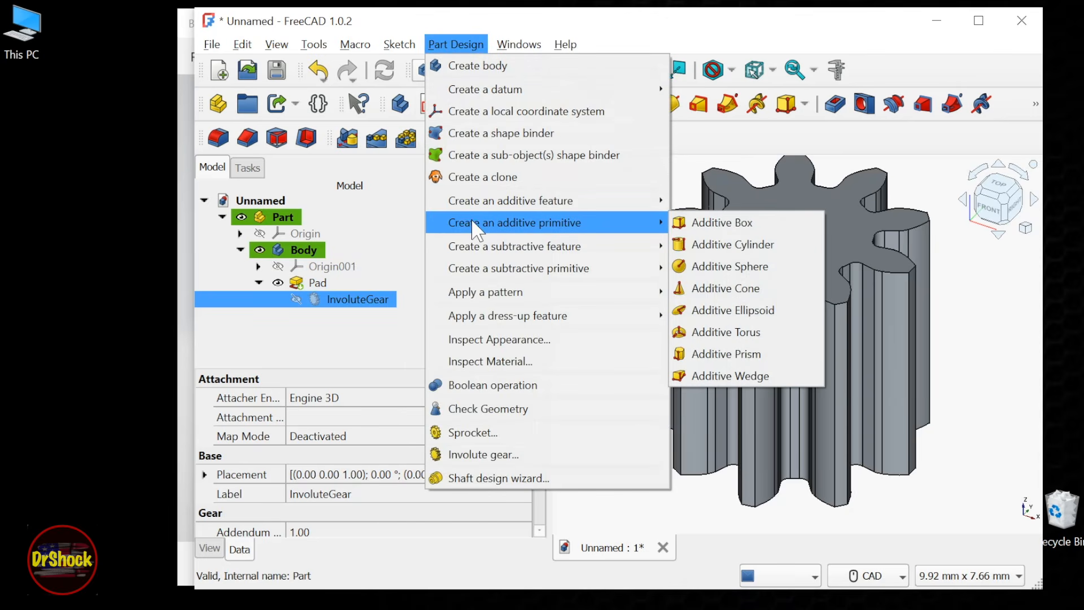
{"action": "left_click", "coordinate": [700, 249]}
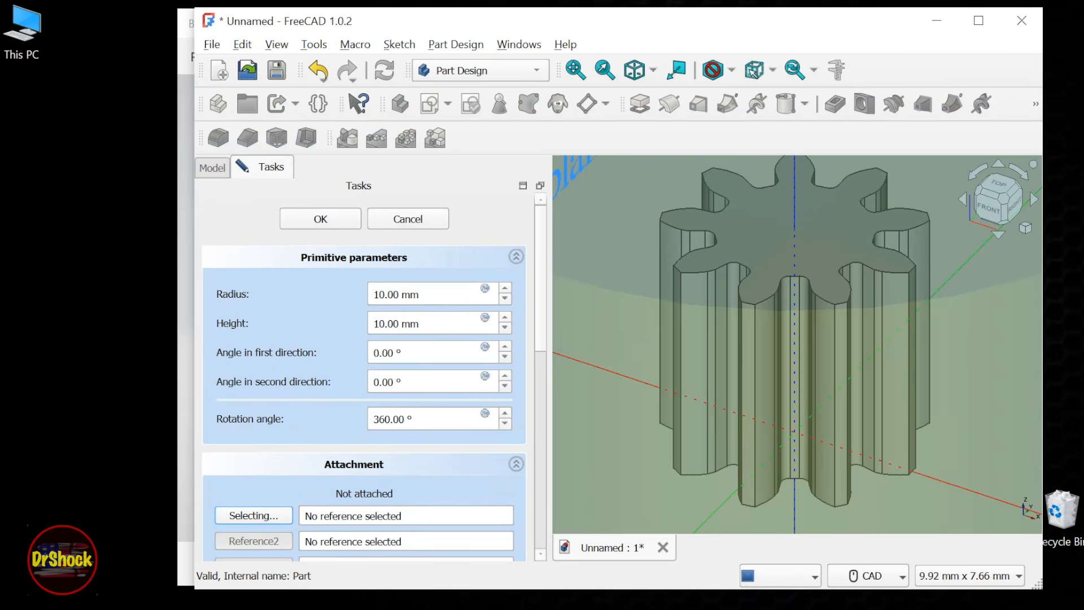
{"action": "left_click_drag", "start_coordinate": [393, 295], "coordinate": [373, 295]}
{"action": "type", "text": "2.7"}
{"action": "key", "text": "Tab"}
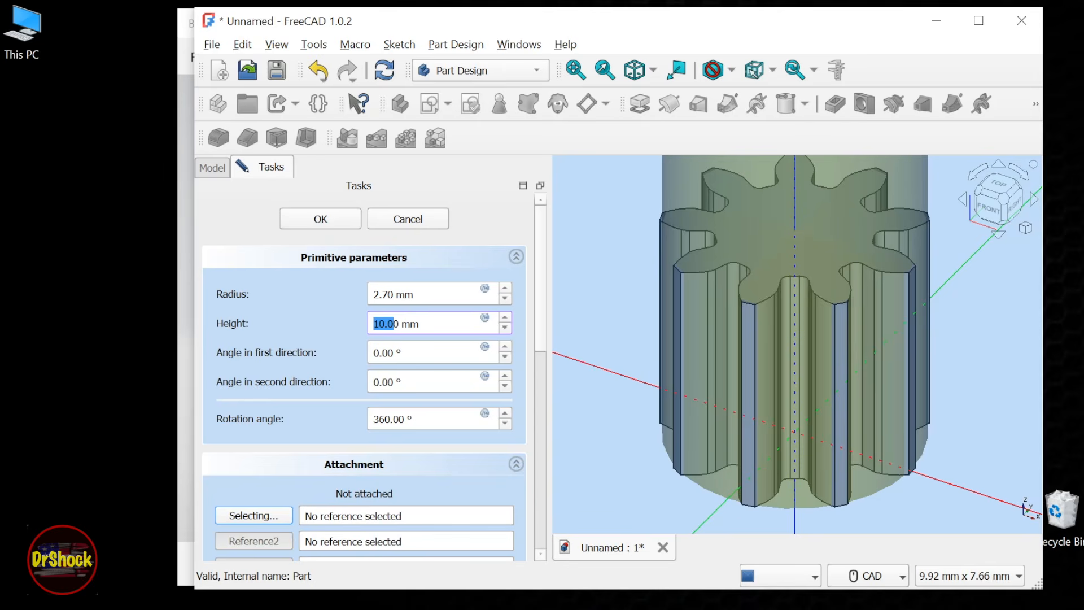
{"action": "type", "text": "1.4"}
{"action": "left_click", "coordinate": [333, 212]}
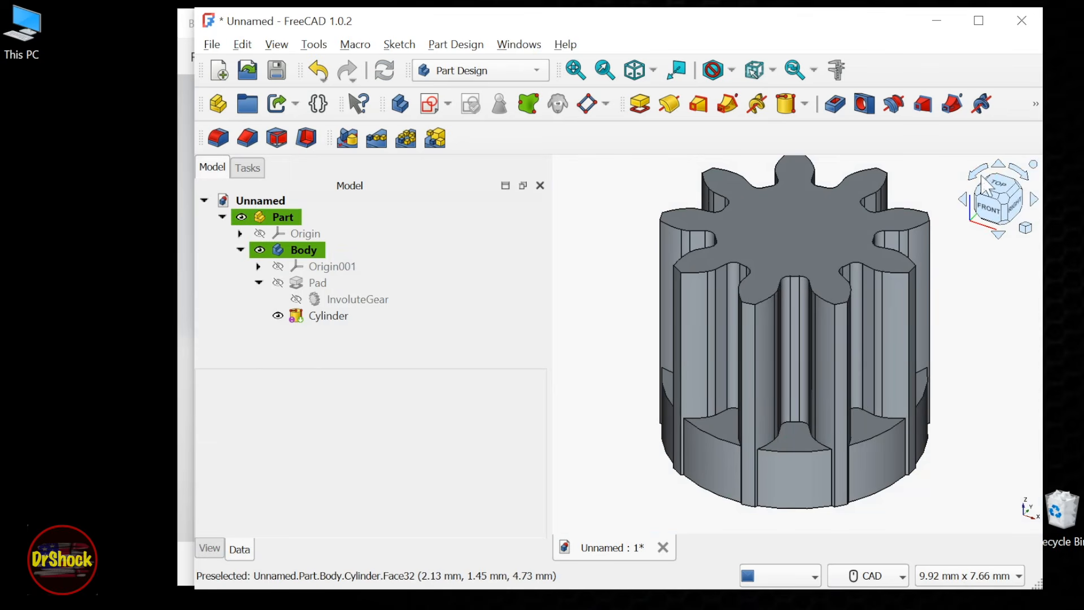
- Set the involute gear profile's module to 0.49 mm so the teeth fit within the base cylinder
{"action": "left_click", "coordinate": [998, 164]}
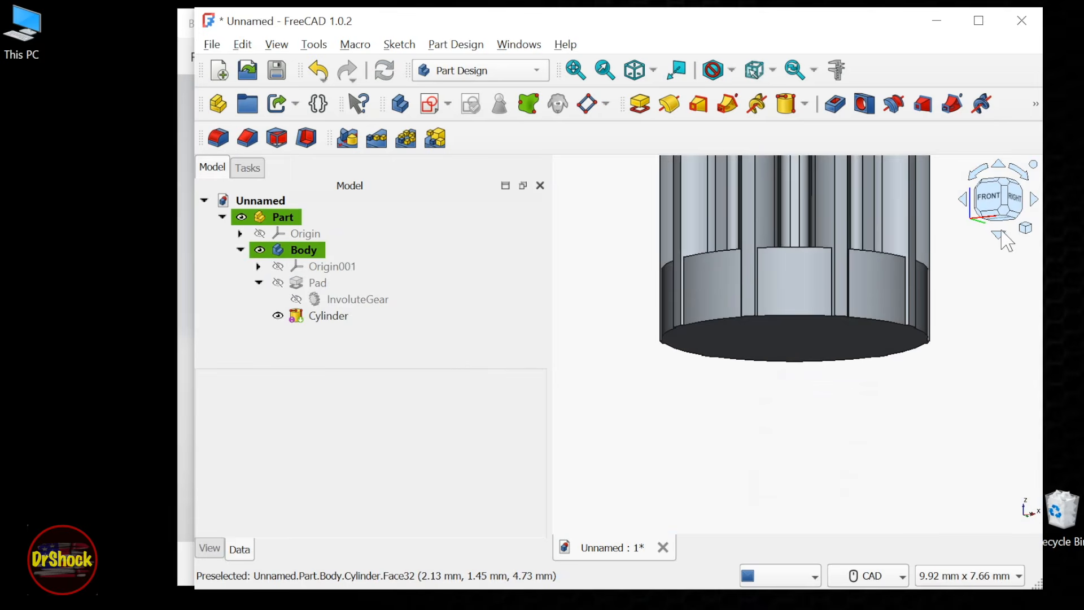
{"action": "left_click", "coordinate": [998, 234]}
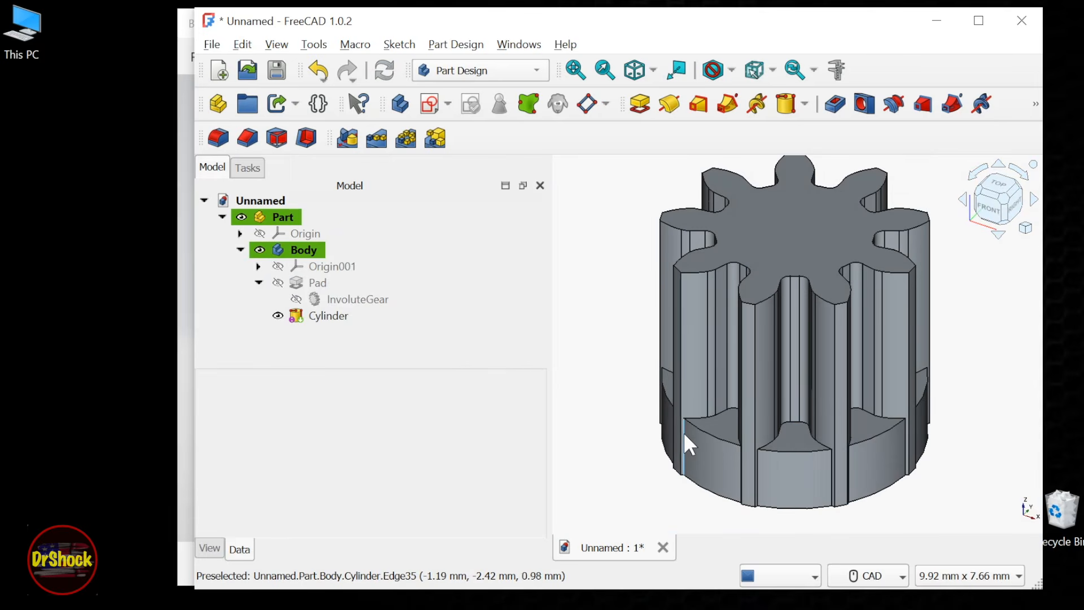
{"action": "left_click", "coordinate": [694, 393]}
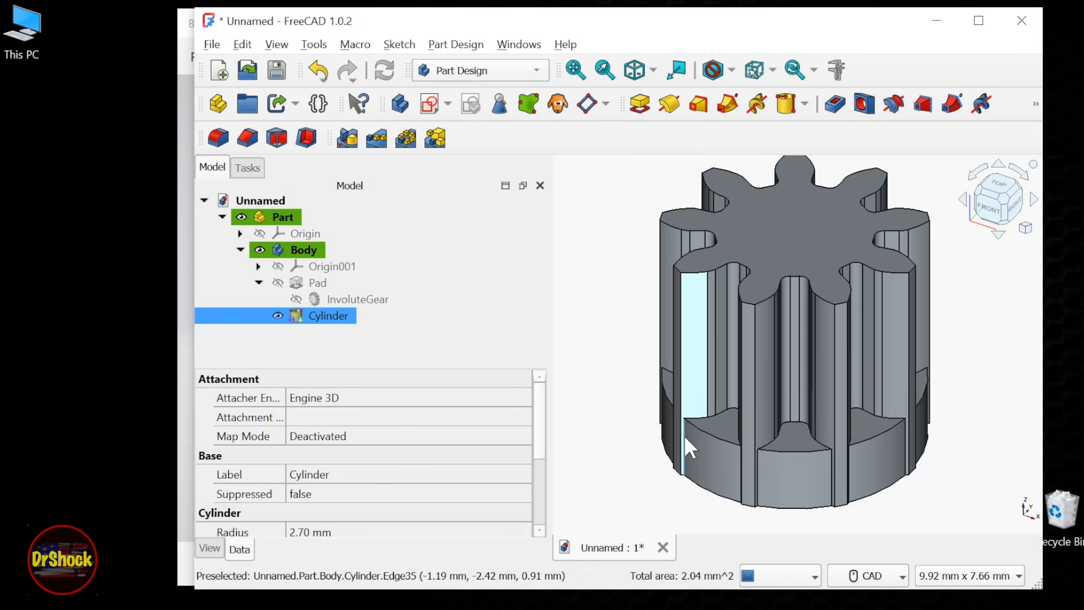
{"action": "left_click", "coordinate": [362, 302]}
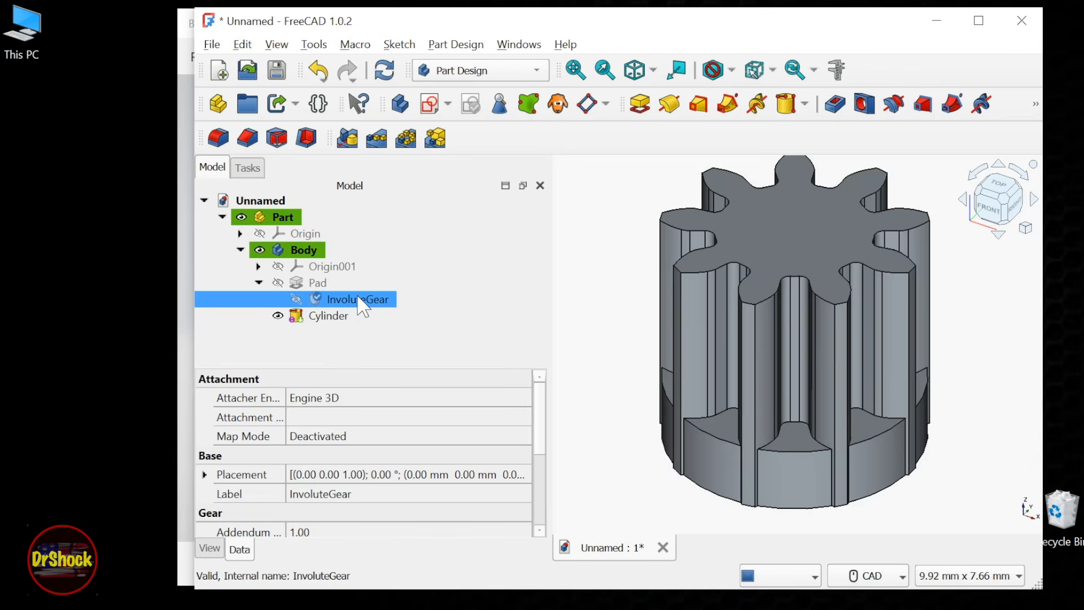
{"action": "double_click", "coordinate": [359, 298]}
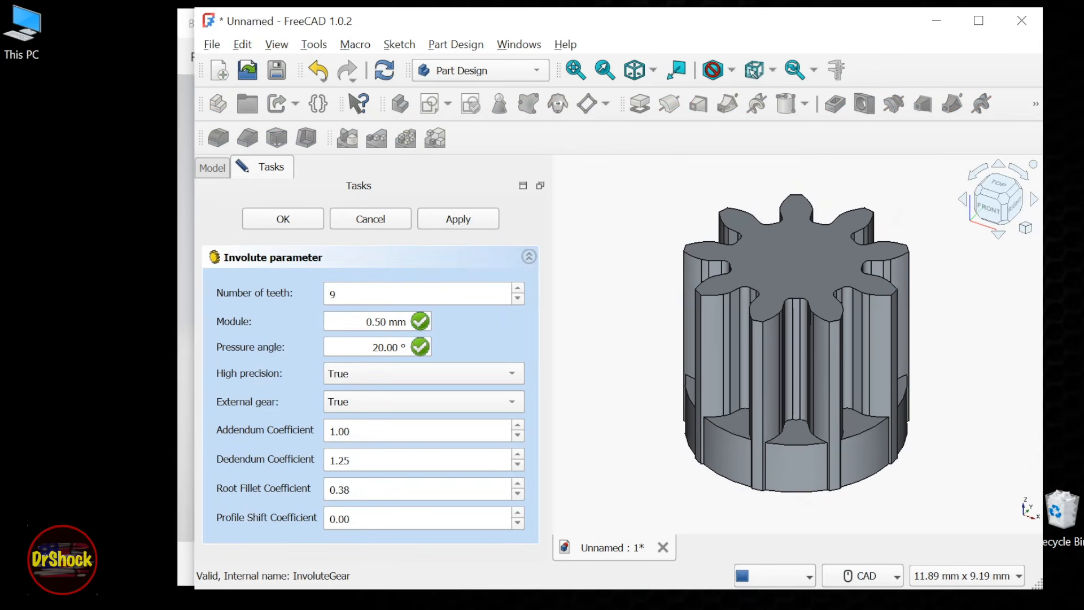
{"action": "left_click", "coordinate": [374, 323]}
{"action": "key", "text": "Right"}
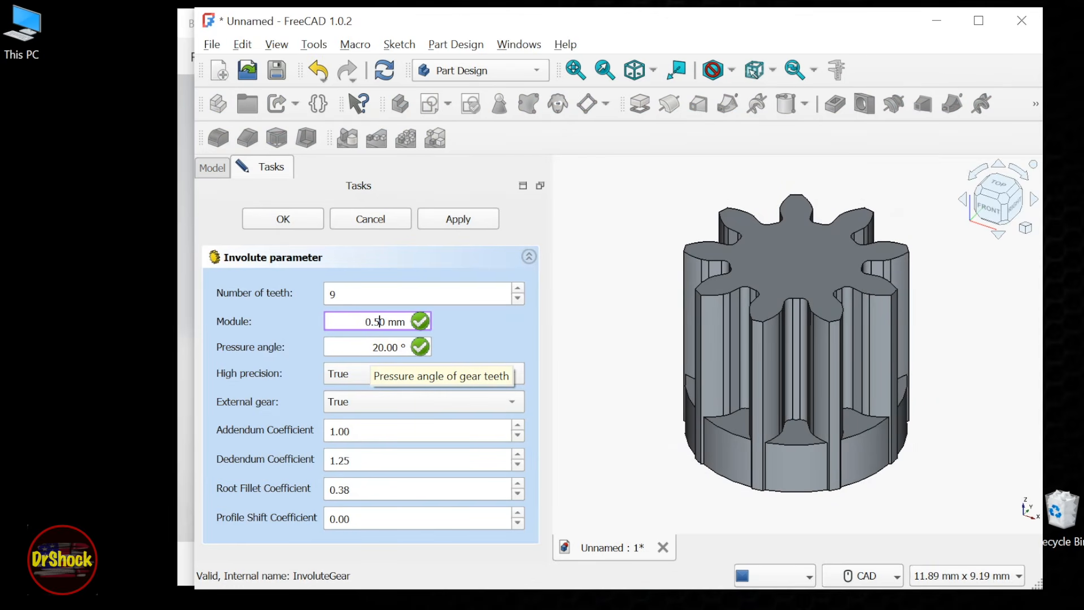
{"action": "type", "text": "49"}
{"action": "key", "text": "Left"}
{"action": "key", "text": "Left"}
{"action": "key", "text": "BackSpace"}
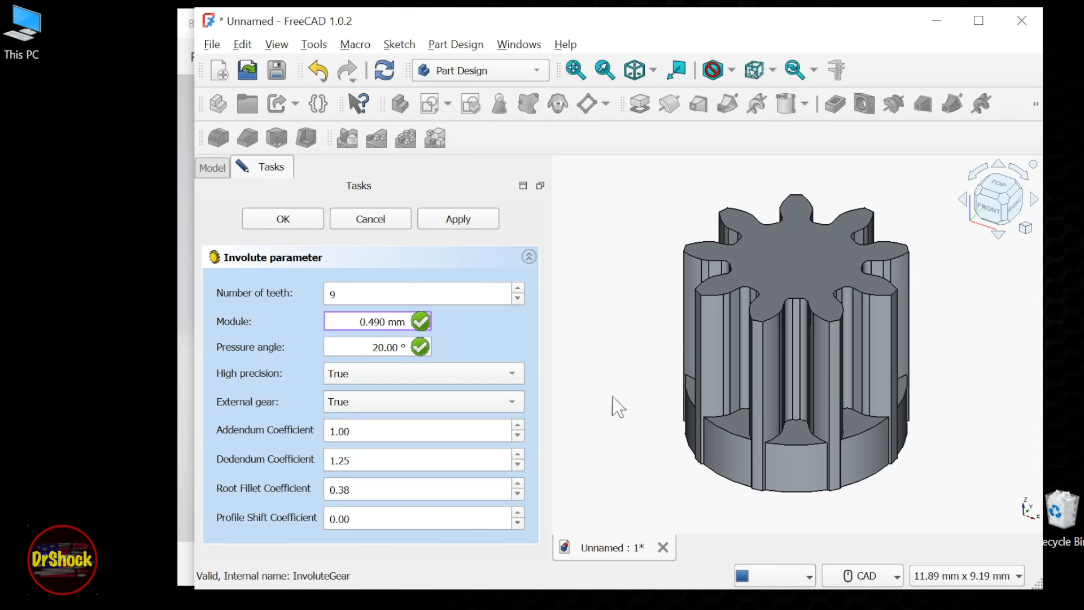
{"action": "left_click", "coordinate": [707, 424]}
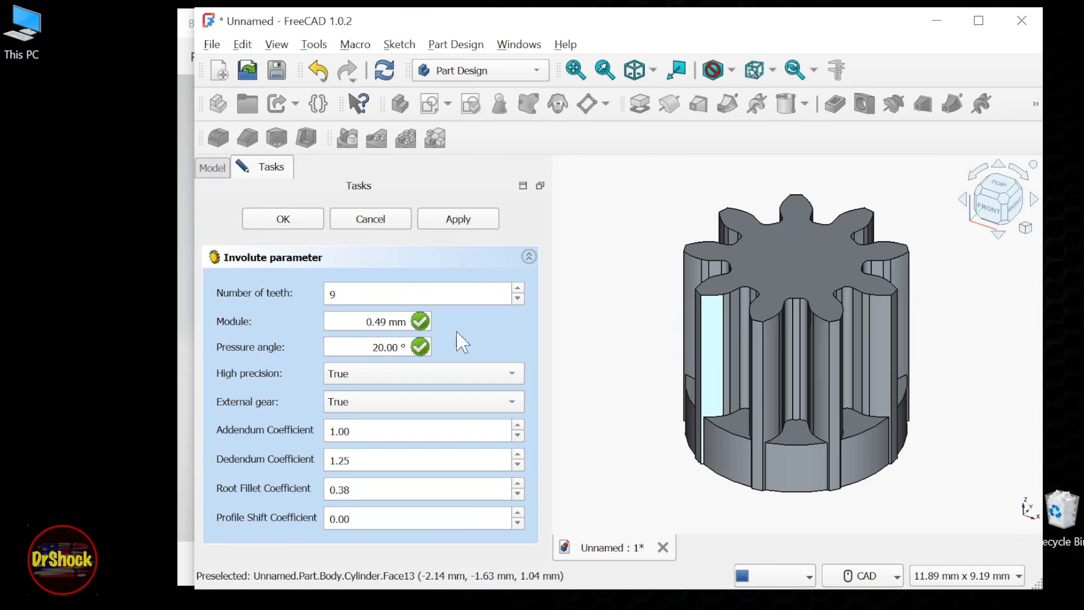
{"action": "left_click", "coordinate": [268, 225]}
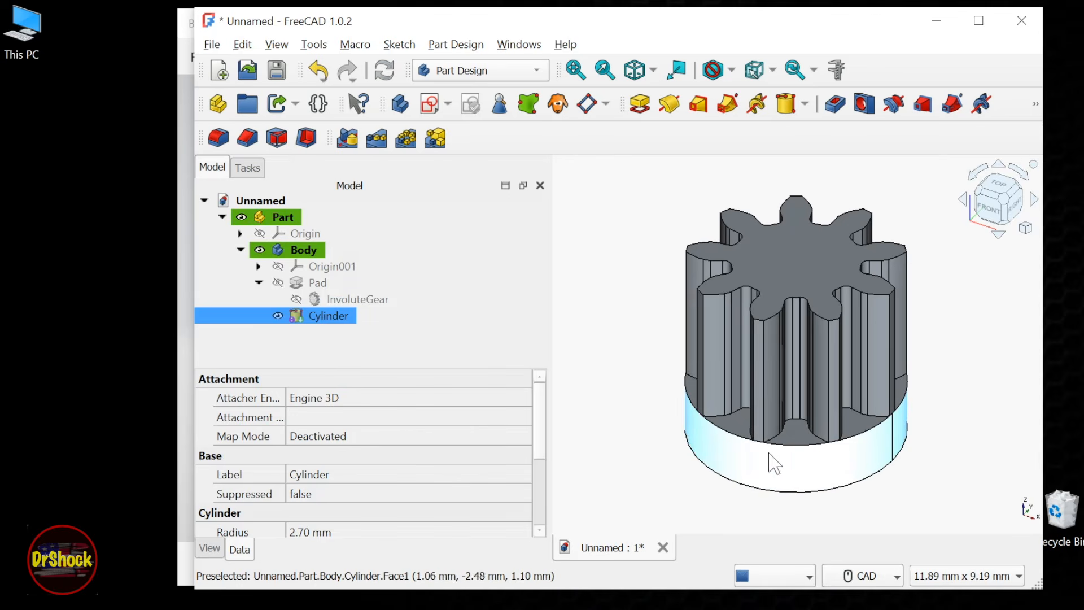
- Create a new sketch on the flat top face of the gear teeth
{"action": "left_click", "coordinate": [992, 242]}
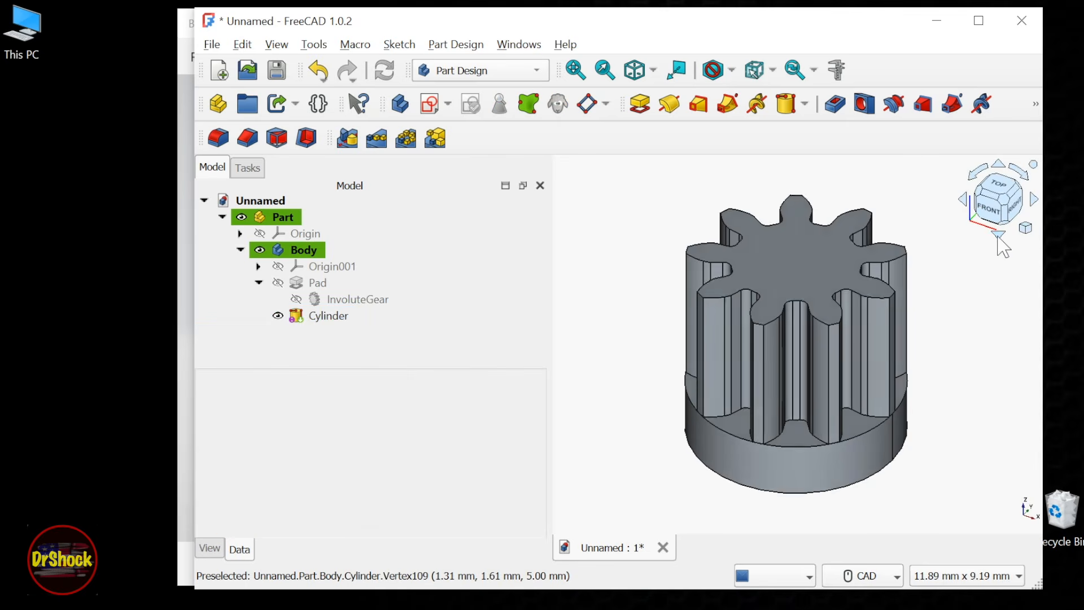
{"action": "left_click", "coordinate": [998, 236]}
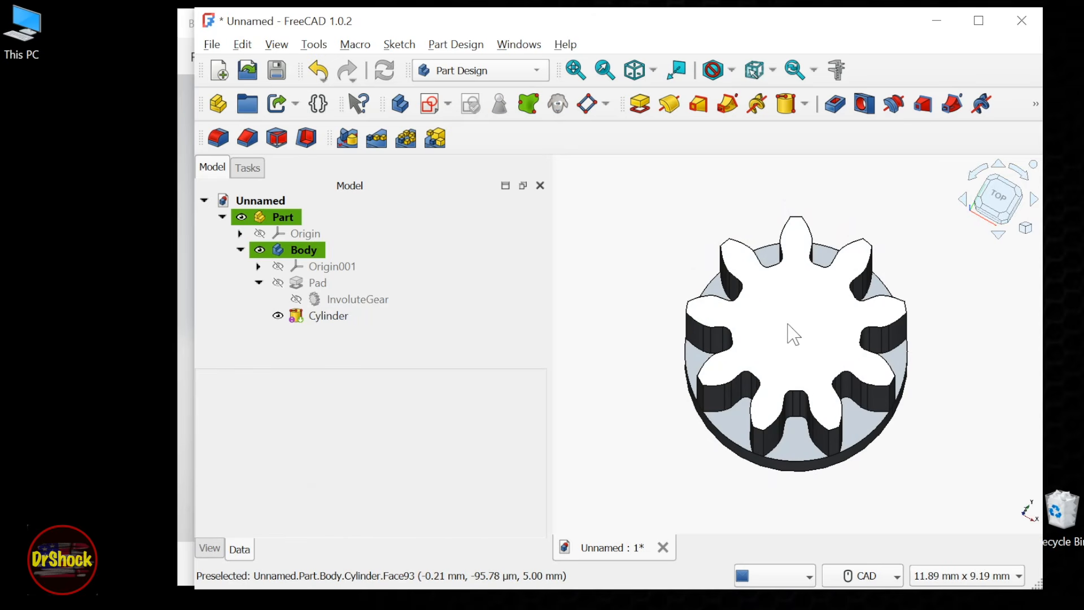
{"action": "left_click", "coordinate": [789, 325]}
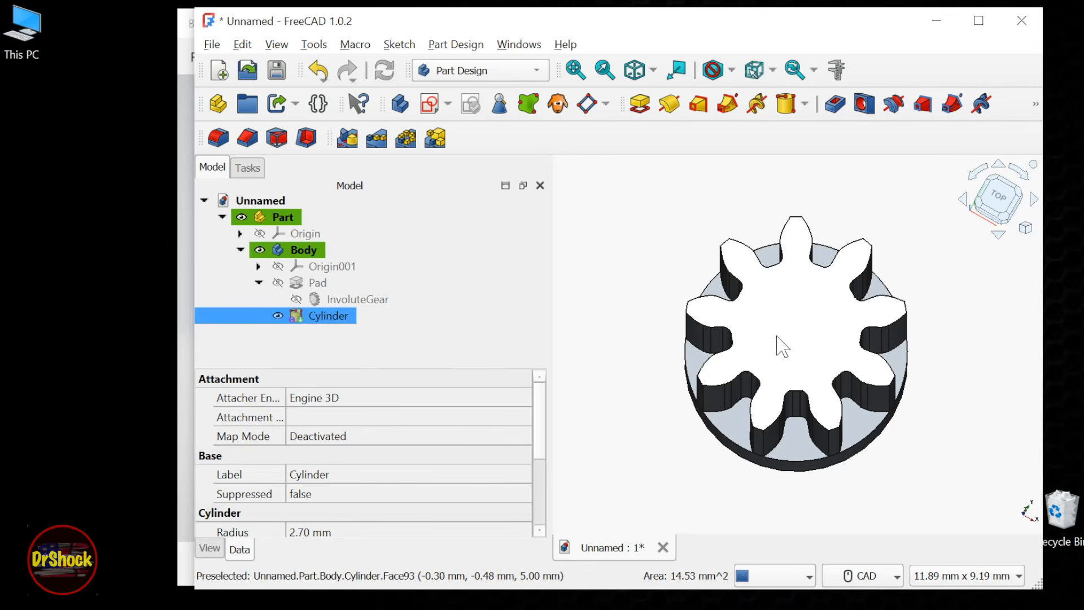
{"action": "left_click", "coordinate": [782, 332]}
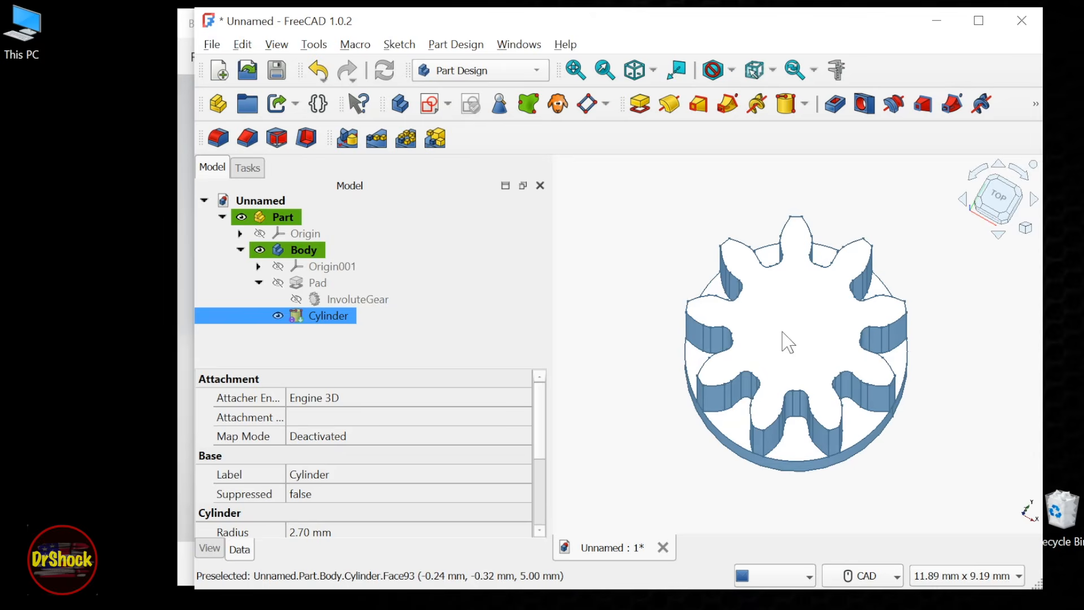
{"action": "left_click", "coordinate": [641, 347]}
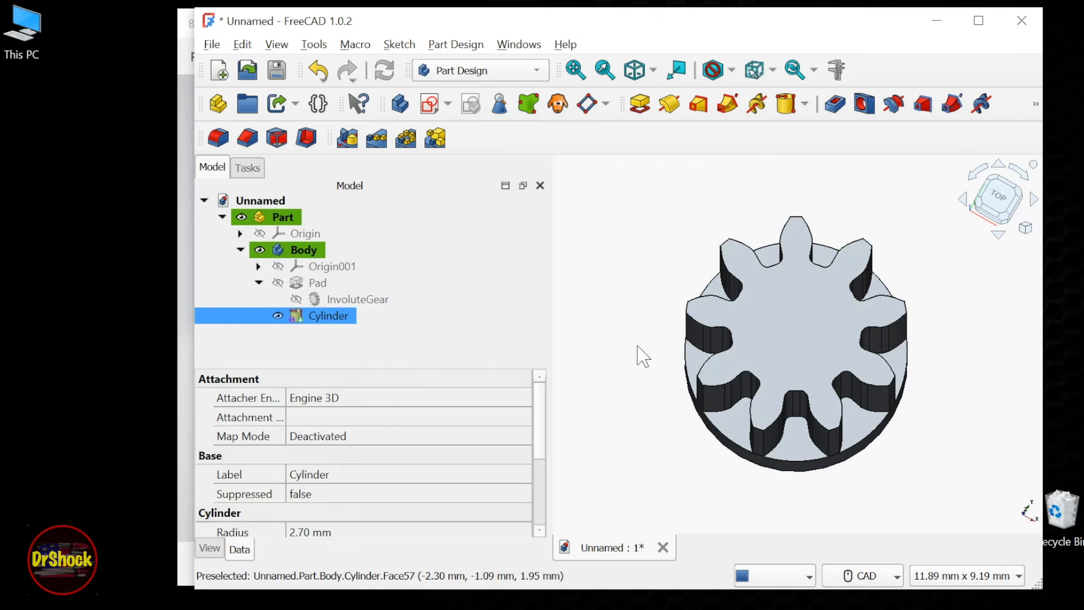
{"action": "left_click", "coordinate": [821, 343]}
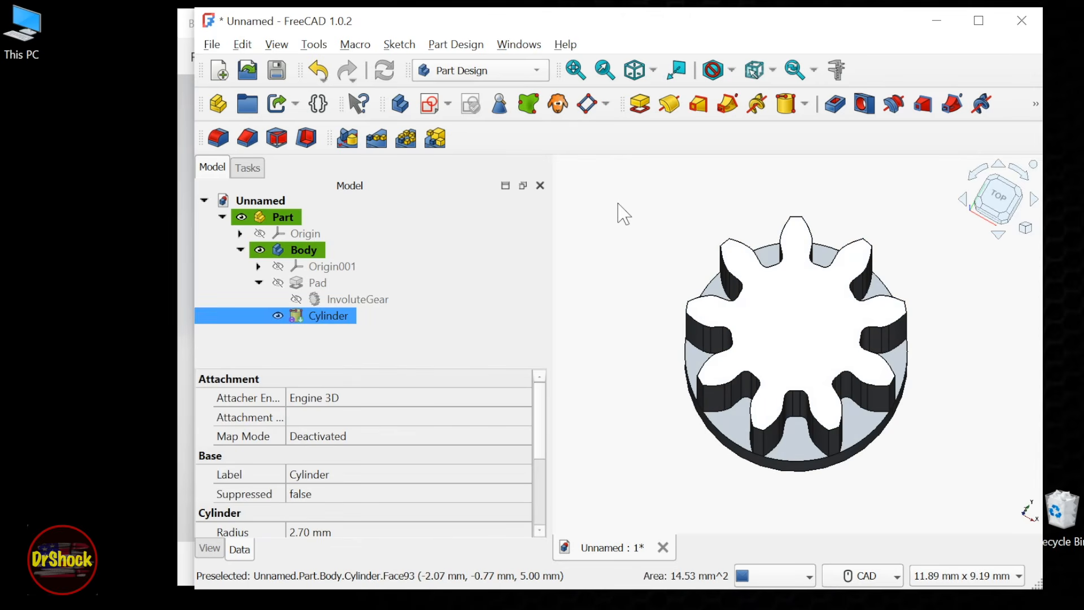
{"action": "left_click", "coordinate": [447, 104]}
{"action": "left_click", "coordinate": [456, 137]}
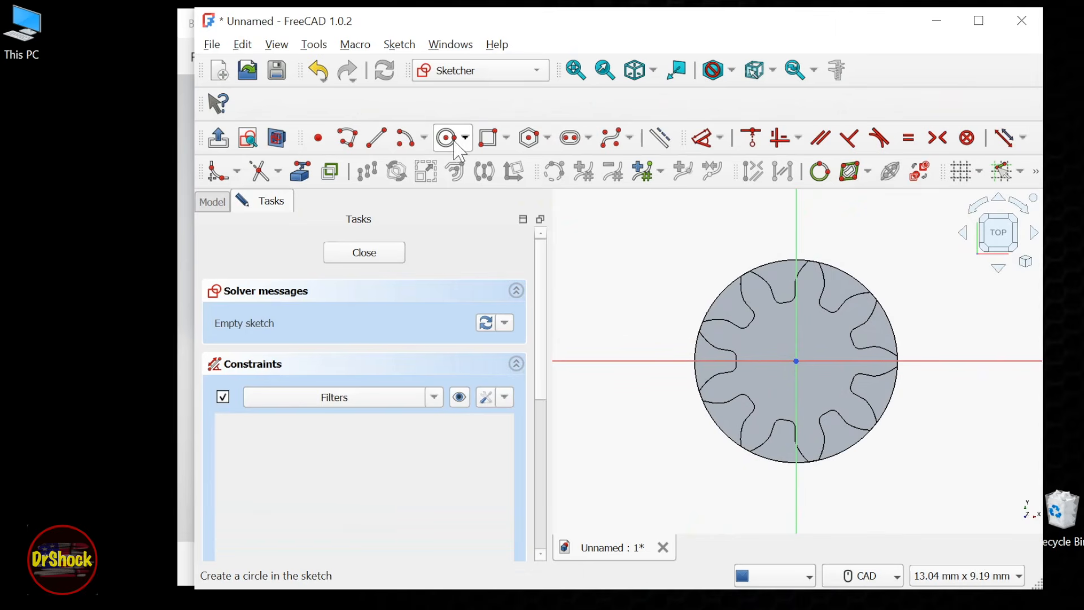
- Sketch a circle about 1.95 mm in diameter centred on the origin and close the sketch
{"action": "left_click", "coordinate": [464, 139]}
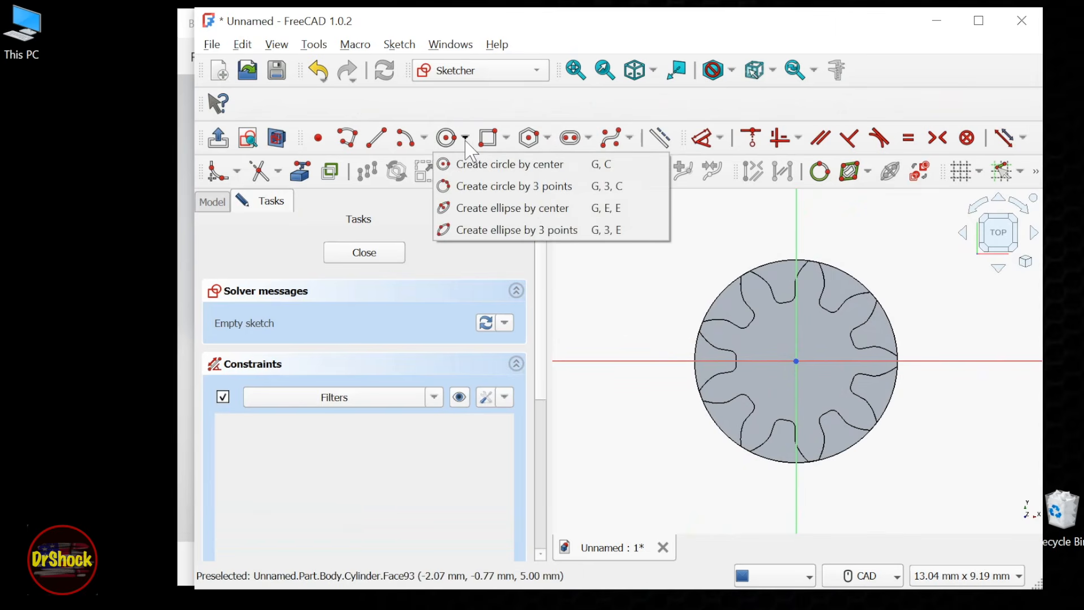
{"action": "left_click", "coordinate": [489, 170]}
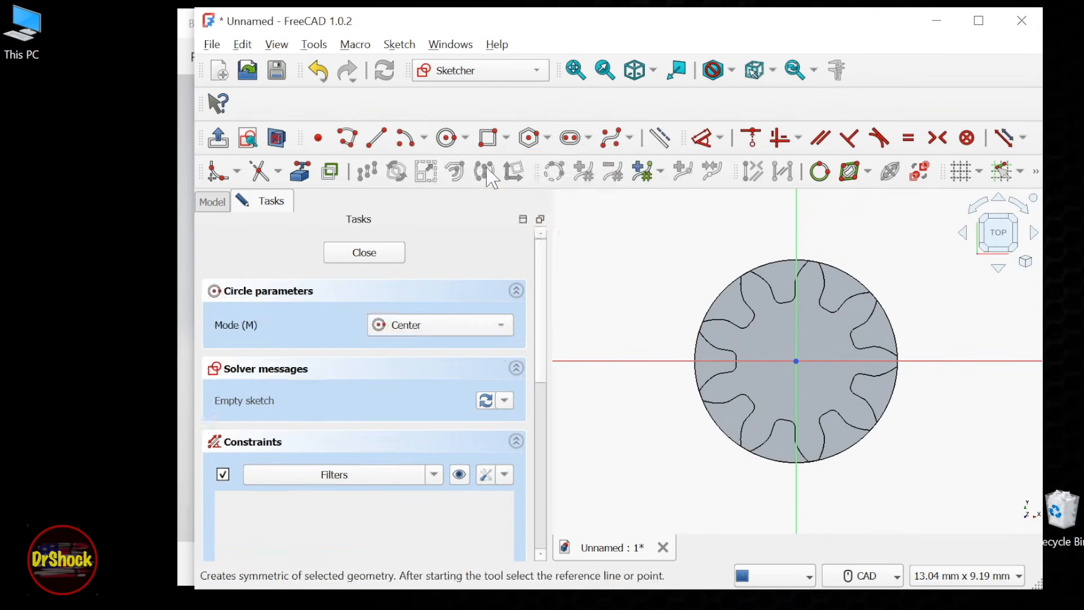
{"action": "left_click", "coordinate": [796, 361]}
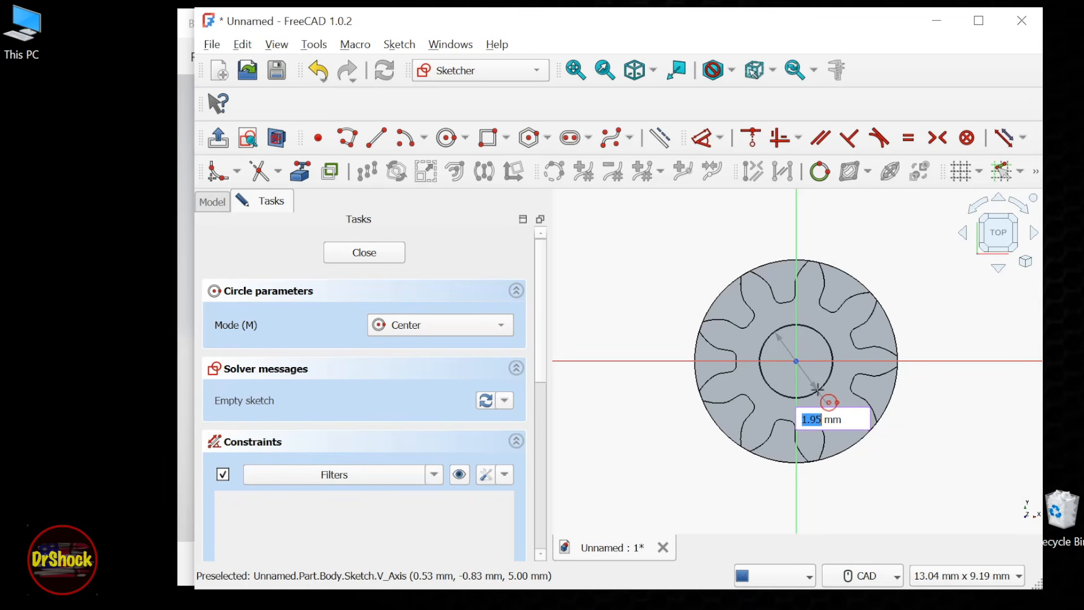
{"action": "left_click", "coordinate": [818, 390]}
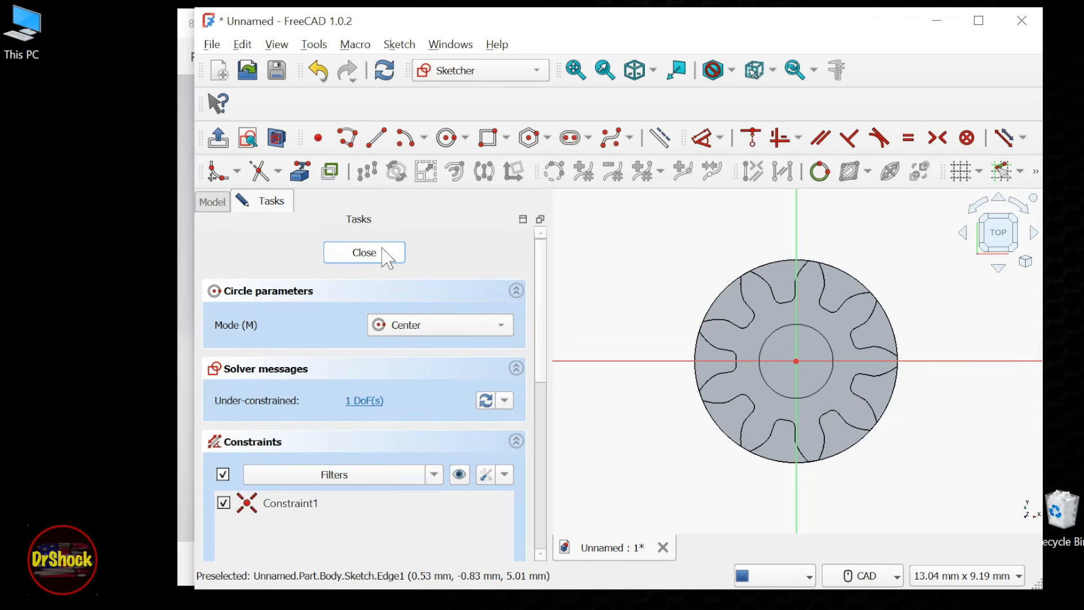
{"action": "left_click", "coordinate": [364, 253]}
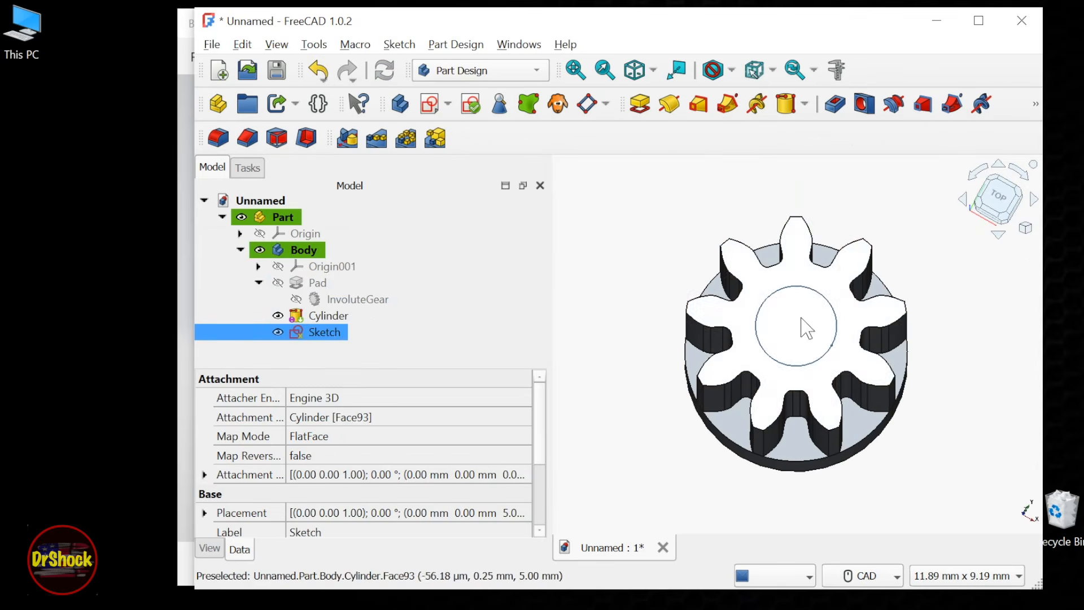
- Cut a Hole from the circle sketch with depth Through all and a diameter of 1.97 mm
{"action": "left_click", "coordinate": [865, 113]}
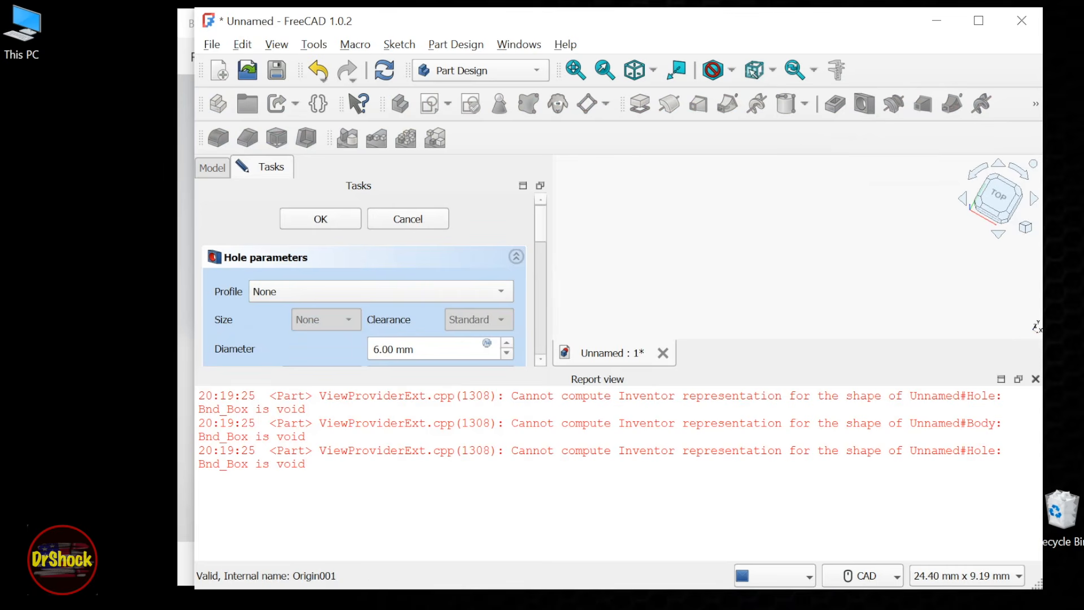
{"action": "left_click", "coordinate": [1036, 378]}
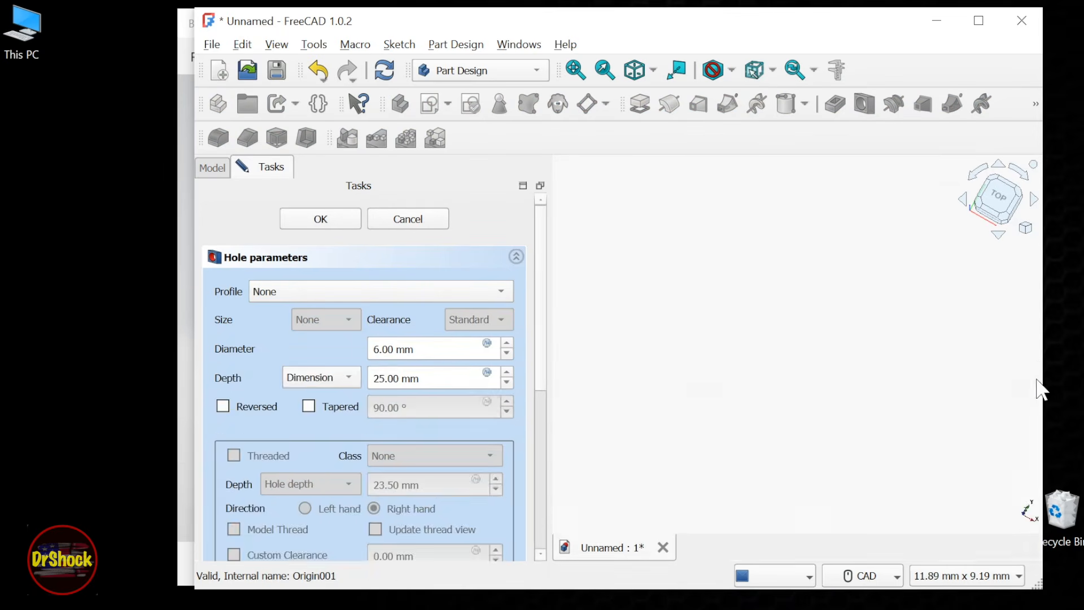
{"action": "left_click", "coordinate": [347, 376]}
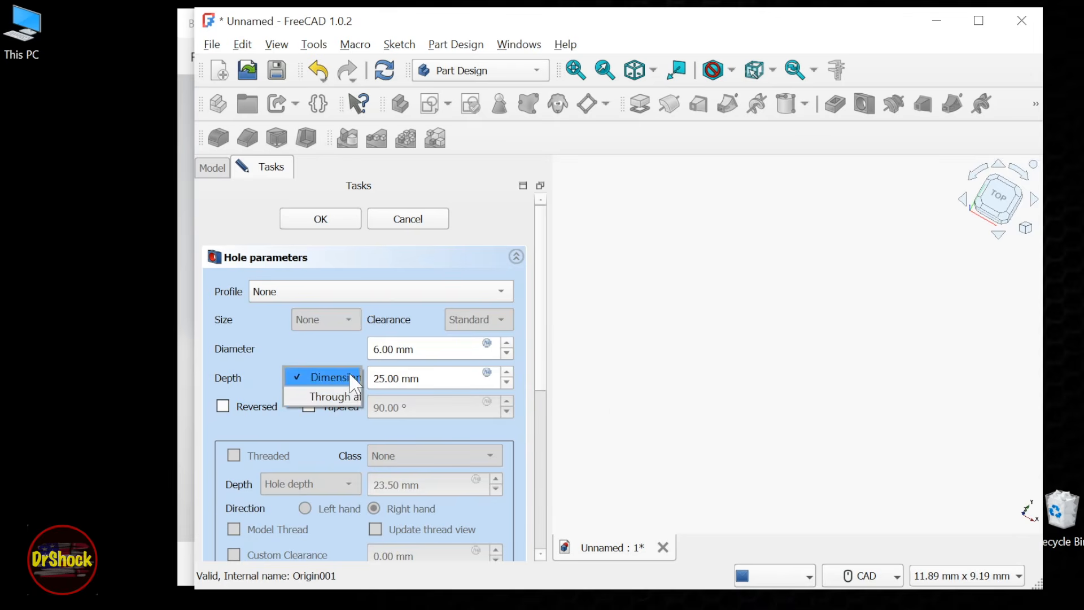
{"action": "left_click", "coordinate": [347, 390]}
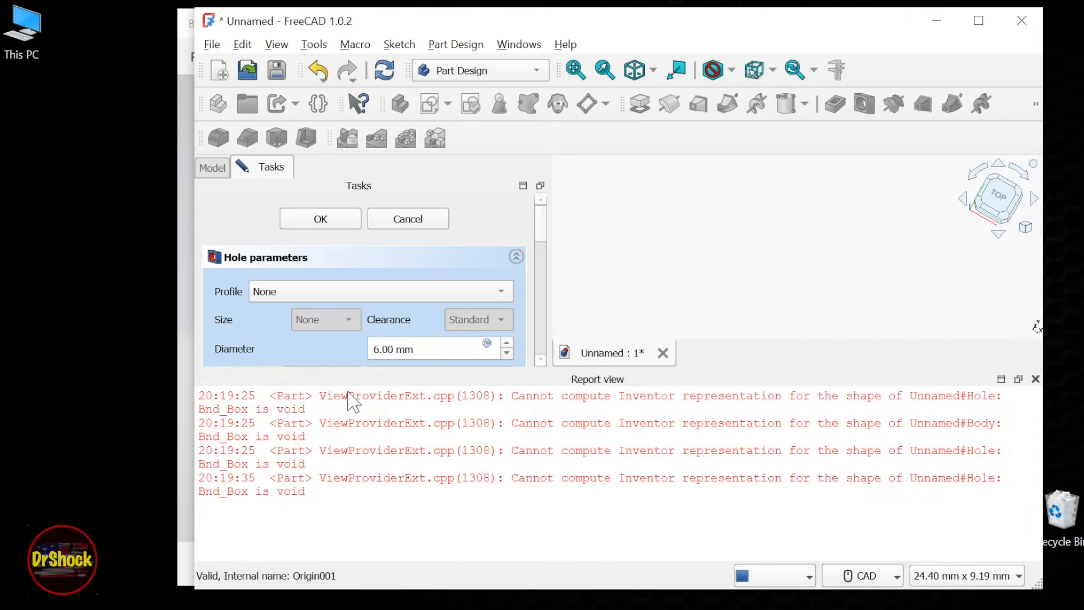
{"action": "left_click", "coordinate": [1036, 379]}
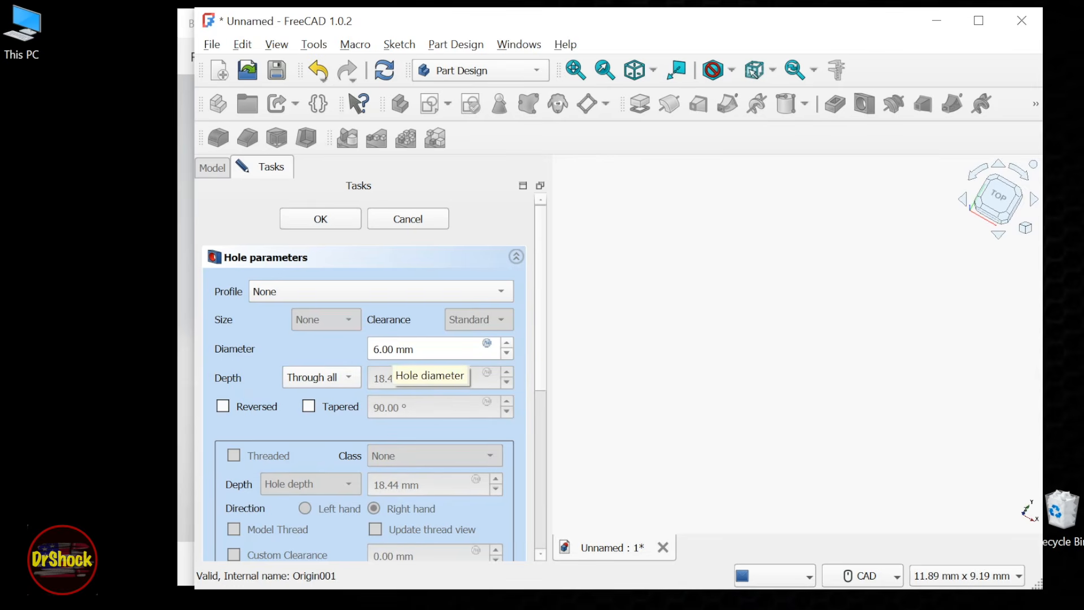
{"action": "double_click", "coordinate": [391, 350]}
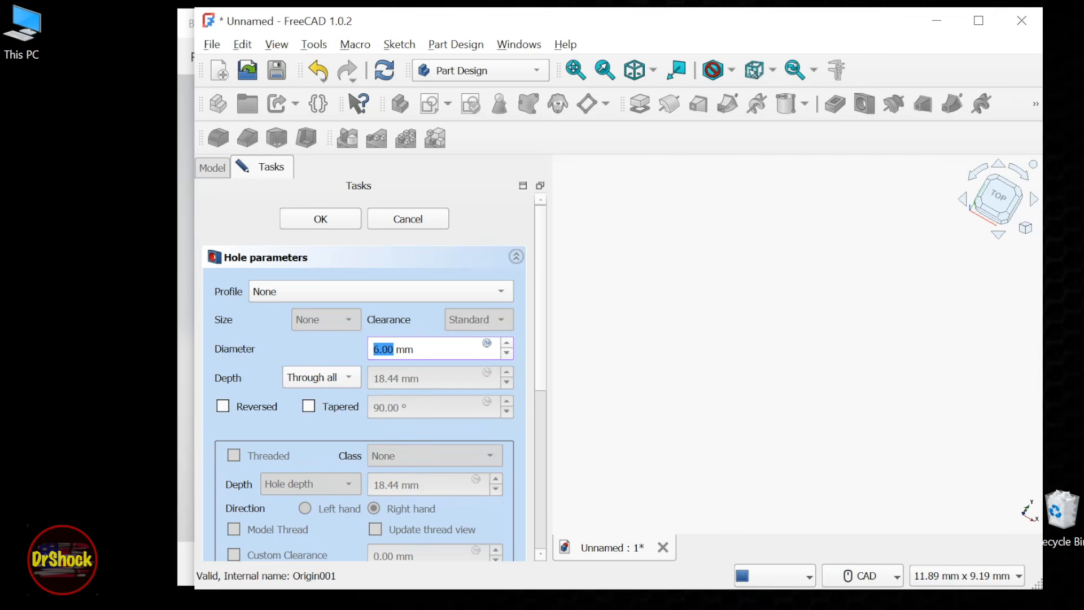
{"action": "type", "text": "1.97"}
{"action": "left_click", "coordinate": [320, 221]}
{"action": "left_click", "coordinate": [322, 221]}
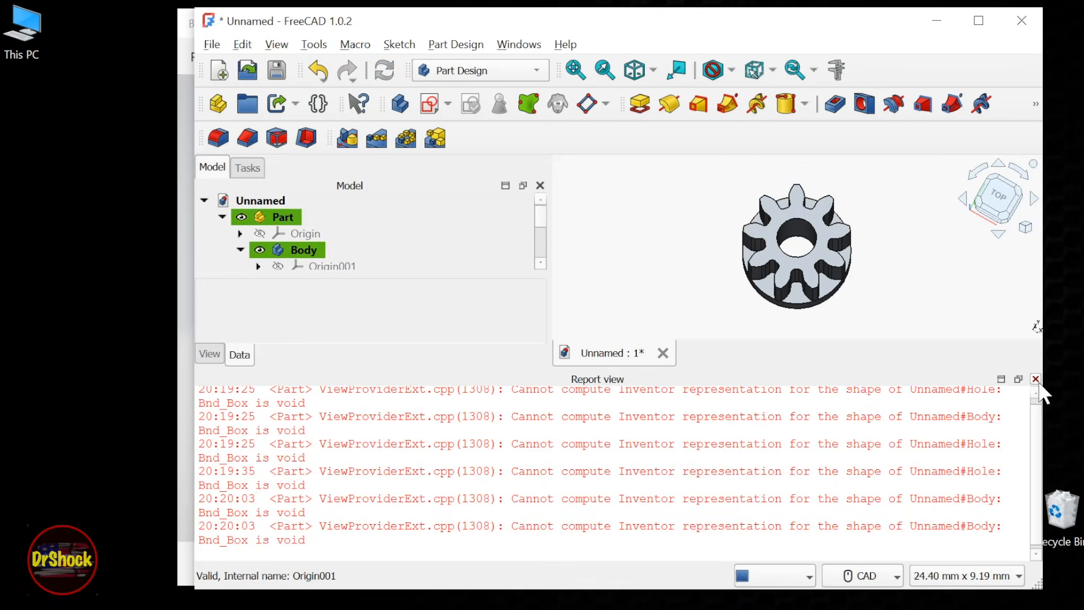
{"action": "left_click", "coordinate": [1035, 379]}
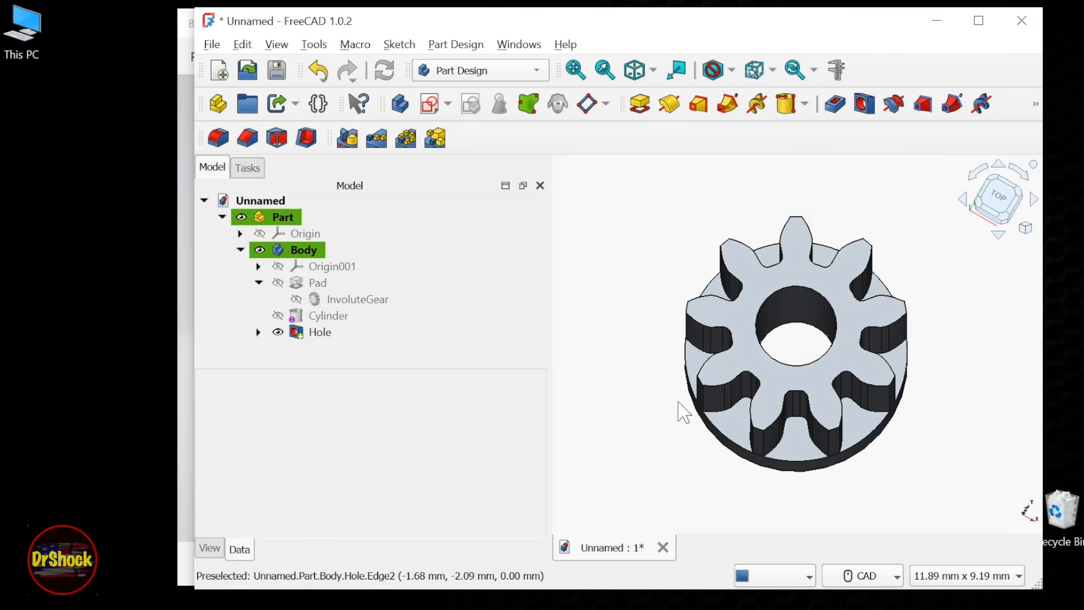
- Examine the pinion from all around to check that the bore passes through teeth and collar
{"action": "scroll", "coordinate": [684, 412], "scroll_direction": "down", "scroll_amount": 1}
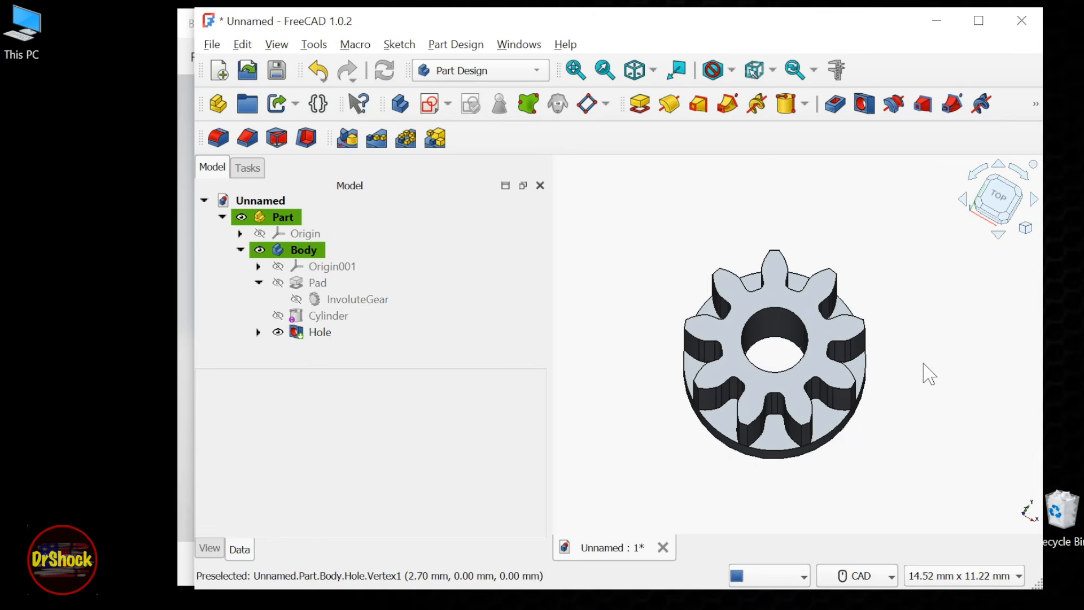
{"action": "left_click", "coordinate": [1003, 176]}
{"action": "left_click", "coordinate": [1001, 165]}
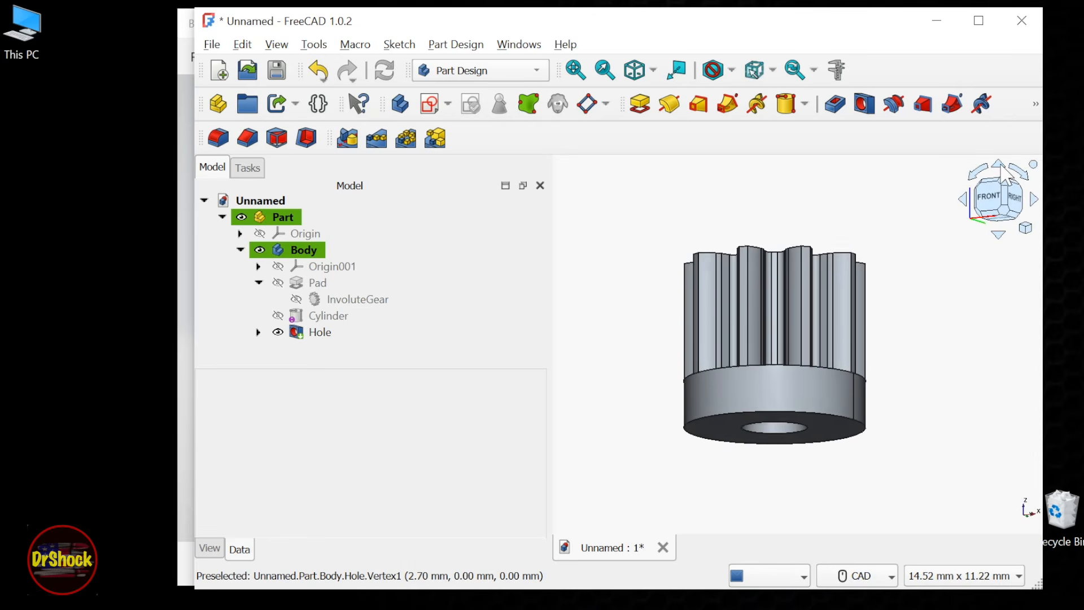
{"action": "left_click", "coordinate": [1001, 165]}
{"action": "left_click", "coordinate": [1001, 165]}
{"action": "left_click", "coordinate": [1001, 165]}
{"action": "left_click", "coordinate": [1001, 165]}
{"action": "left_click", "coordinate": [1001, 165]}
{"action": "left_click", "coordinate": [1001, 165]}
{"action": "left_click", "coordinate": [1001, 165]}
{"action": "left_click", "coordinate": [1001, 165]}
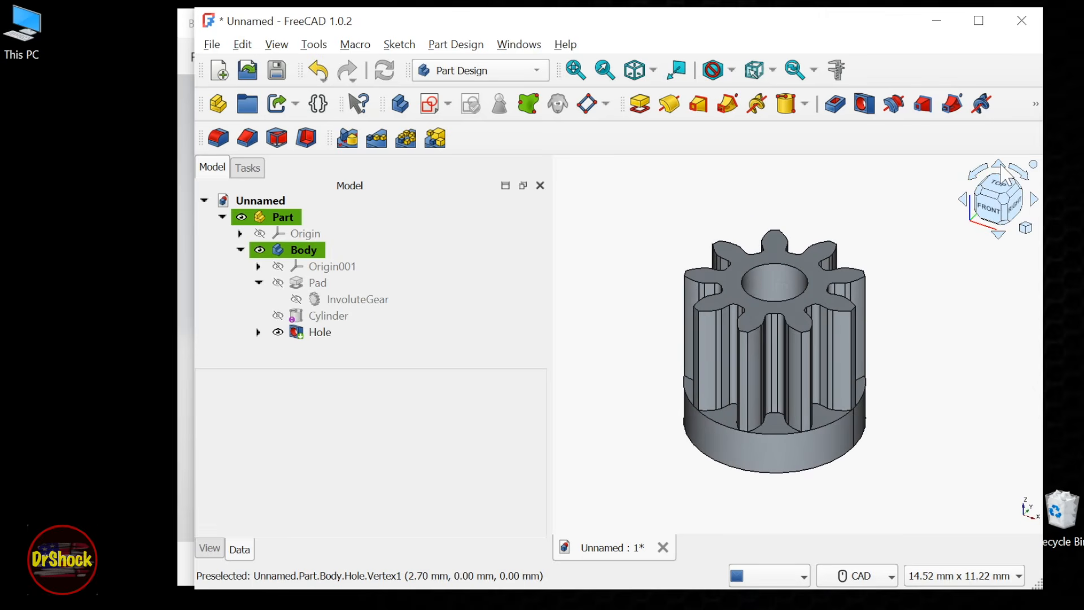
- Chamfer the bore's edge on the collar's bottom face with an equal distance of 0.3 mm
{"action": "left_click", "coordinate": [1001, 165]}
{"action": "left_click", "coordinate": [1001, 165]}
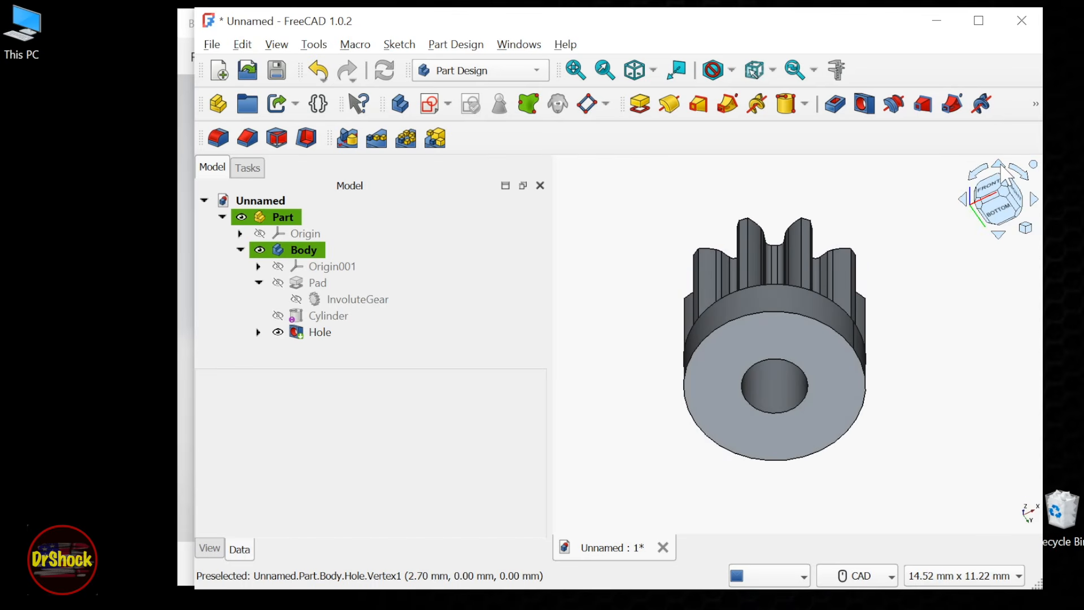
{"action": "left_click", "coordinate": [743, 379]}
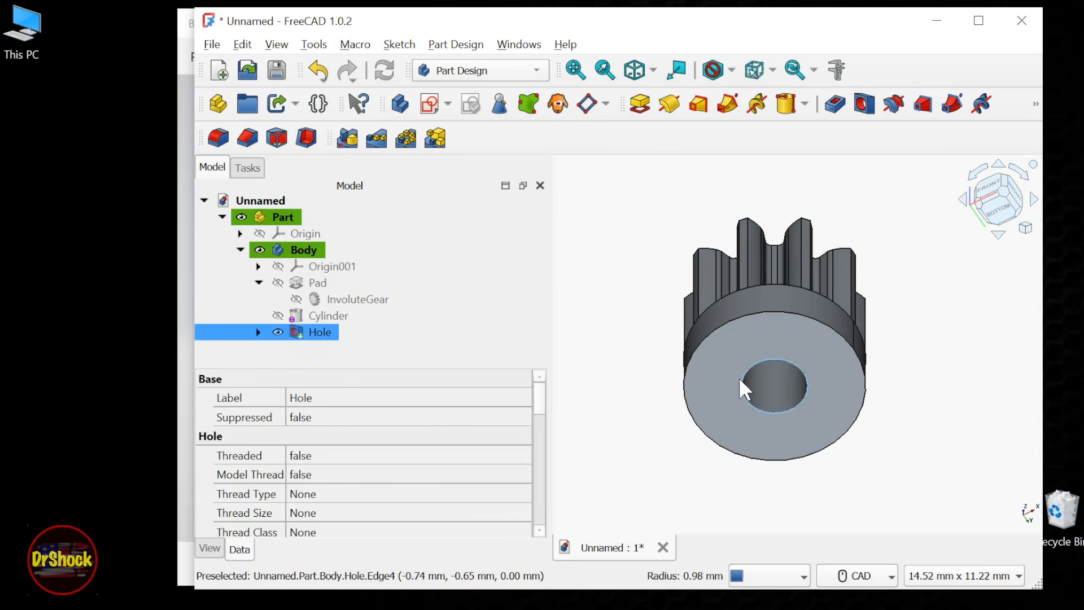
{"action": "left_click", "coordinate": [455, 44]}
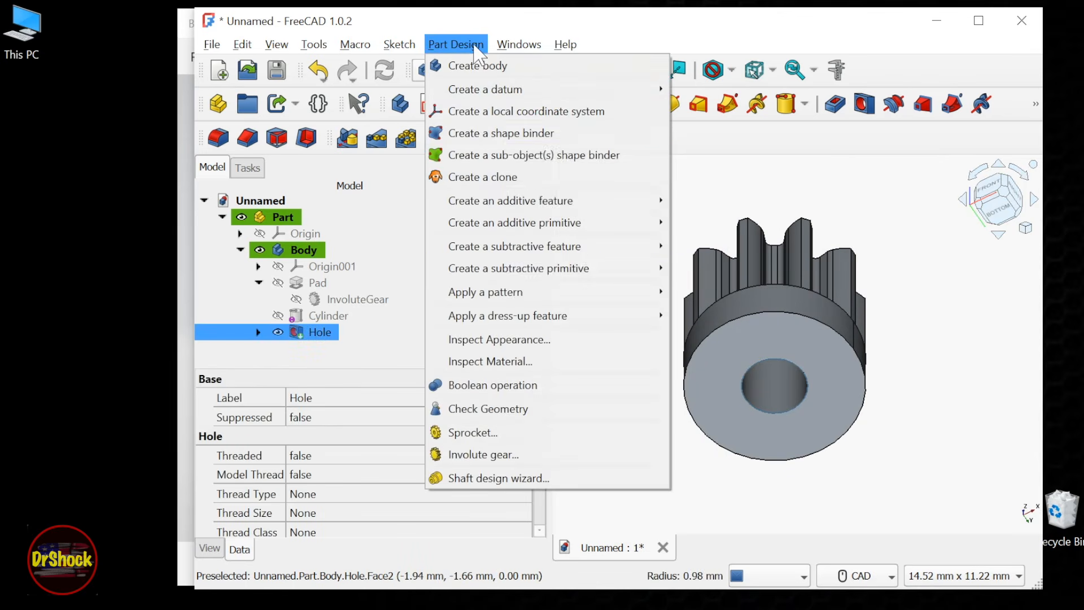
{"action": "mouse_move", "coordinate": [522, 317]}
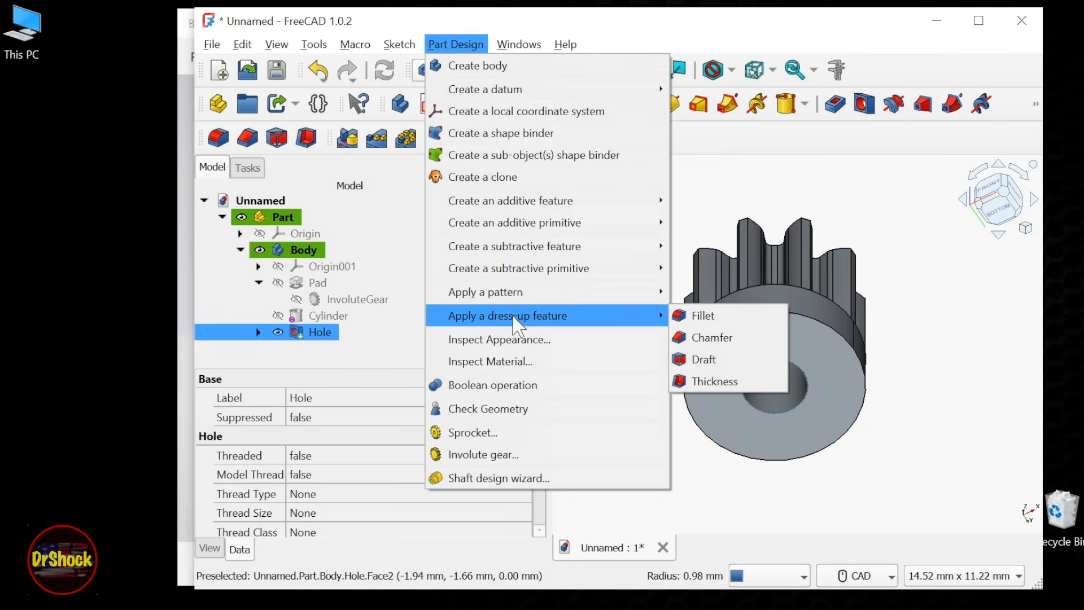
{"action": "left_click", "coordinate": [710, 338]}
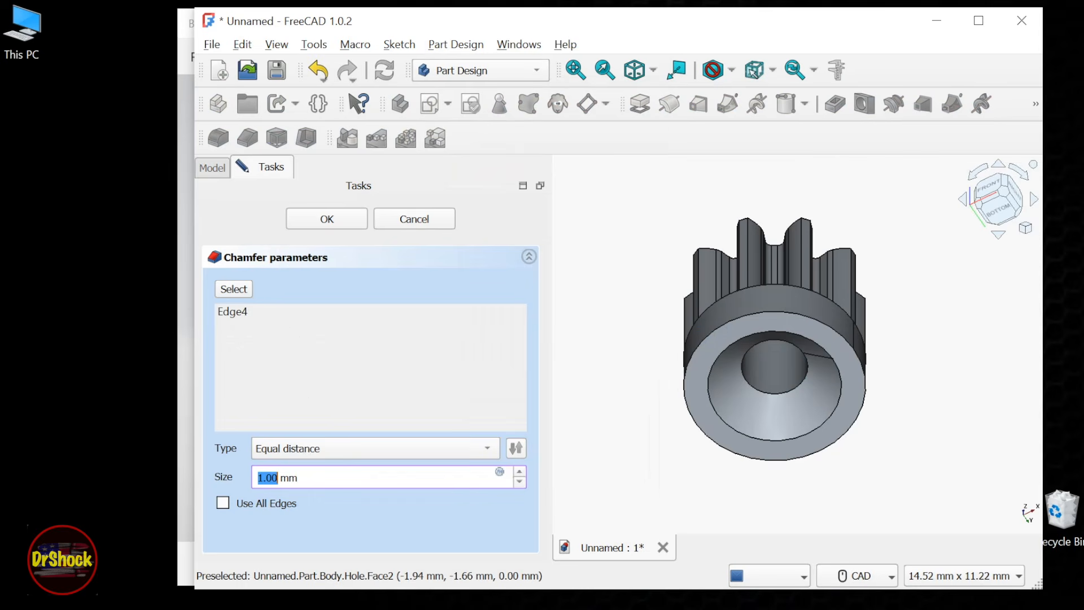
{"action": "type", "text": "0.3"}
{"action": "left_click", "coordinate": [326, 220]}
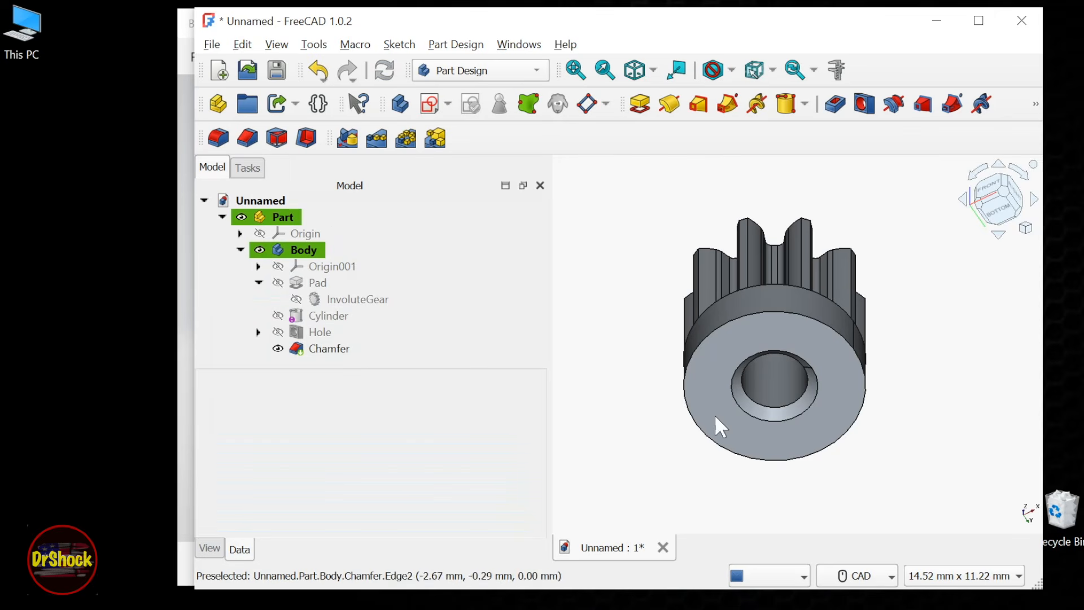
- Select the whole pinion Body and set up its export in the 3D Manufacturing Format (*.3mf)
{"action": "left_click", "coordinate": [999, 235]}
{"action": "left_click", "coordinate": [999, 237]}
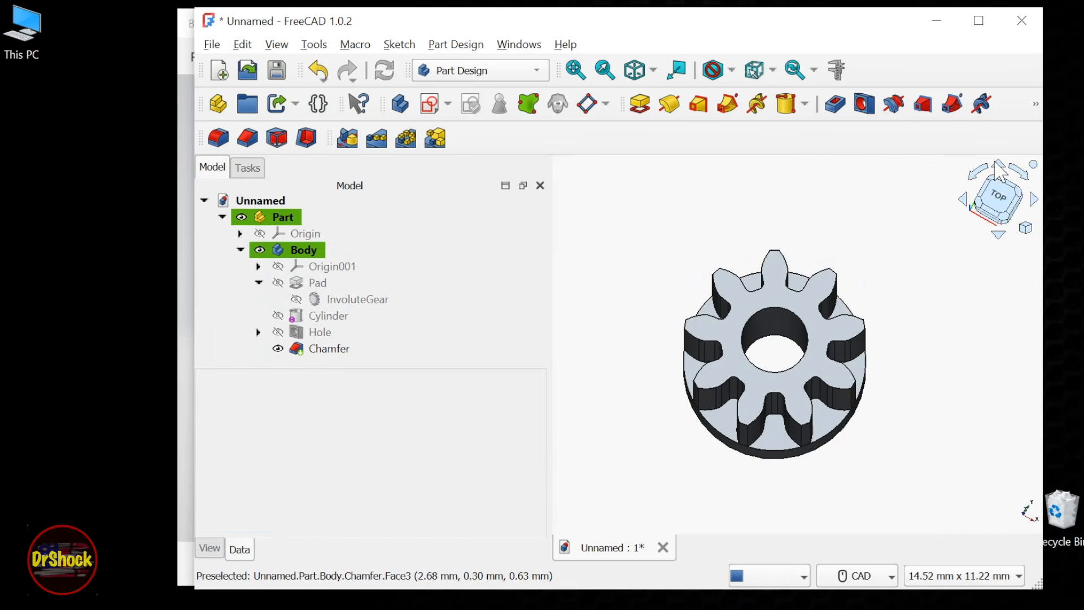
{"action": "left_click", "coordinate": [371, 288]}
{"action": "left_click", "coordinate": [305, 253]}
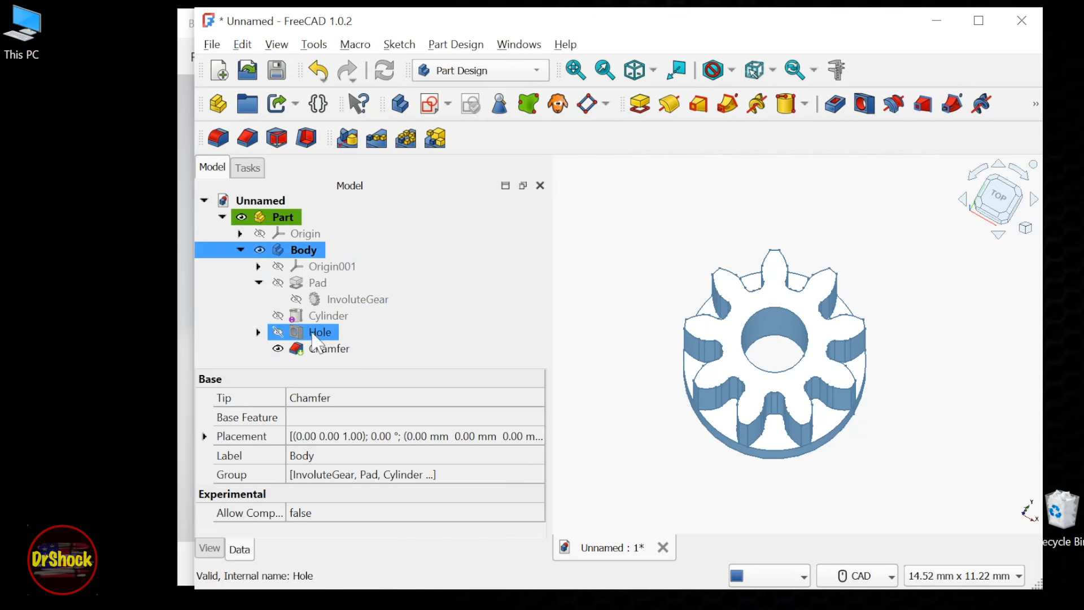
{"action": "left_click", "coordinate": [211, 44]}
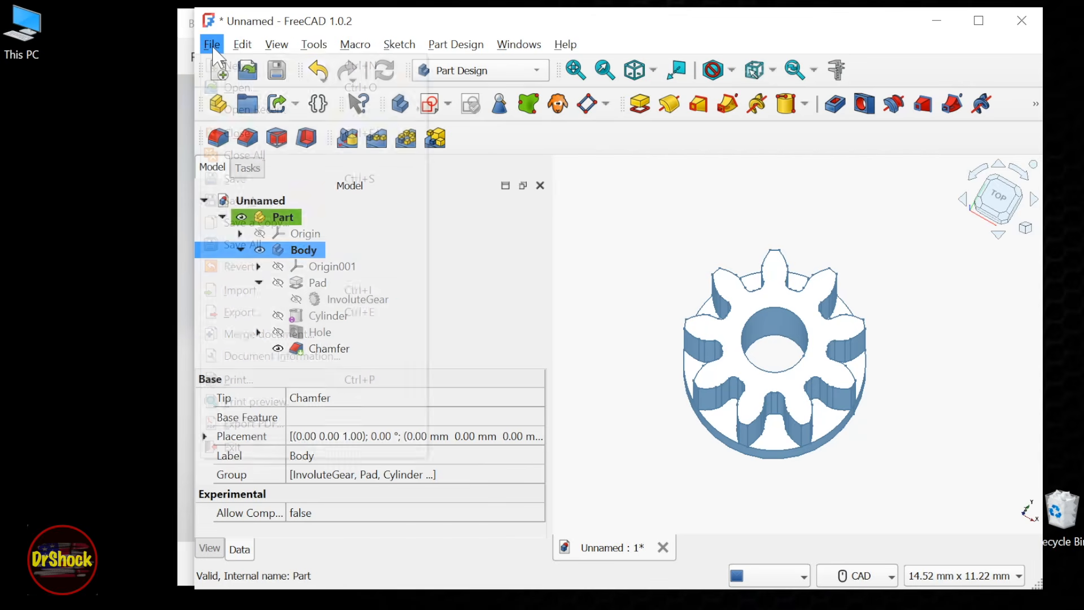
{"action": "left_click", "coordinate": [243, 314]}
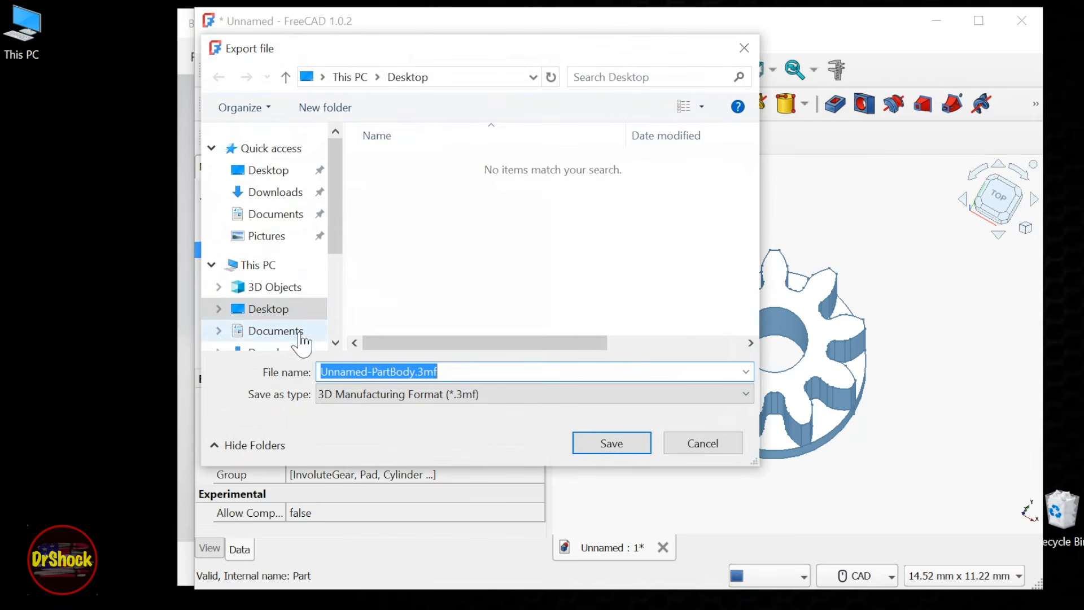
{"action": "left_click", "coordinate": [467, 403]}
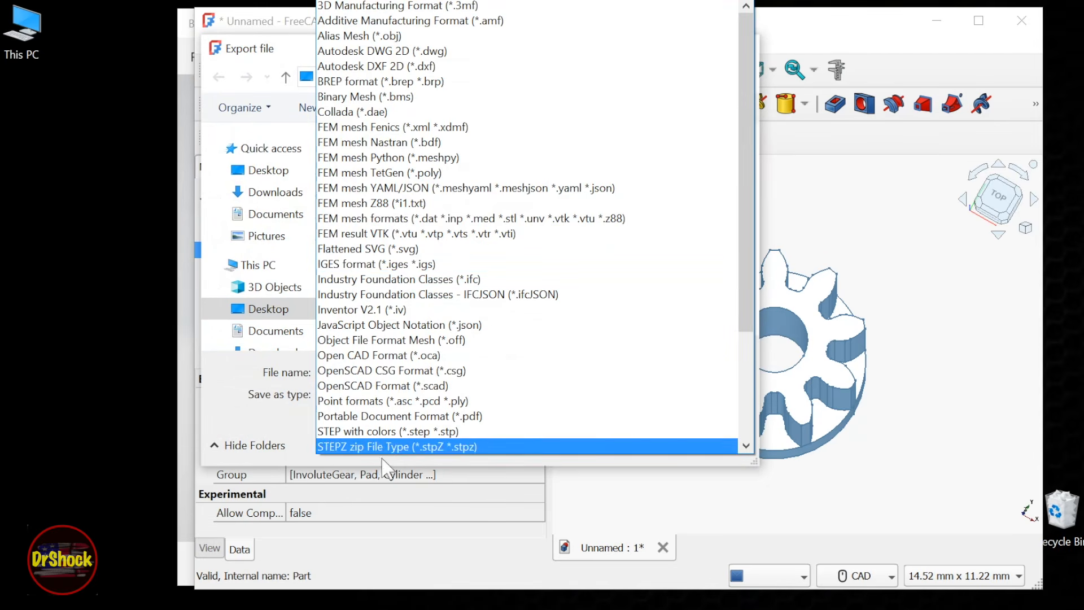
{"action": "left_click", "coordinate": [226, 387]}
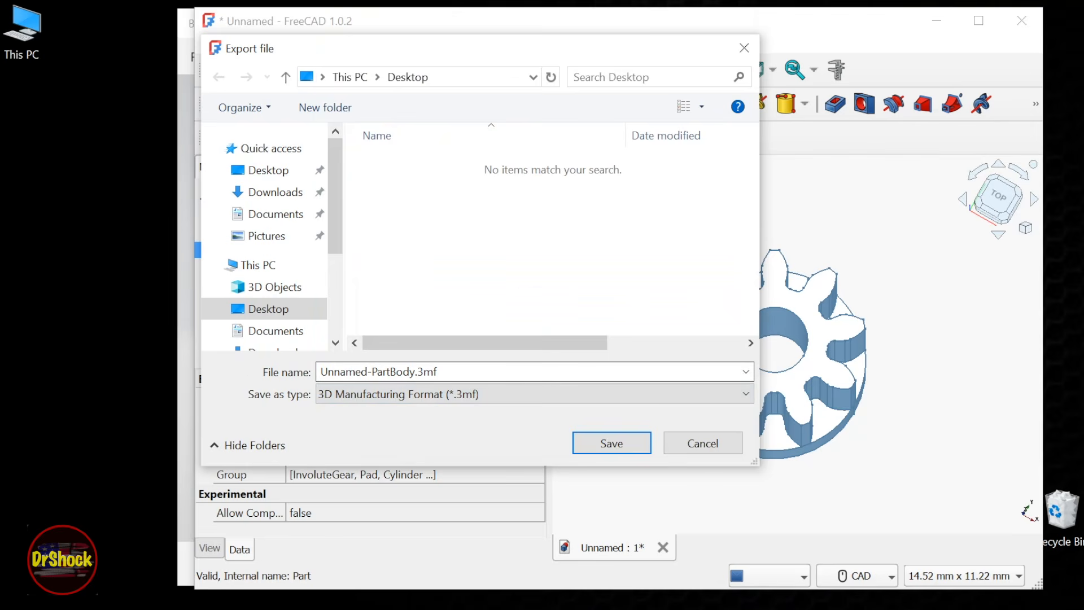
- Name the export file SmallGear.3mf and save it to the Desktop
{"action": "left_click", "coordinate": [416, 372]}
{"action": "left_click_drag", "start_coordinate": [415, 372], "coordinate": [320, 372]}
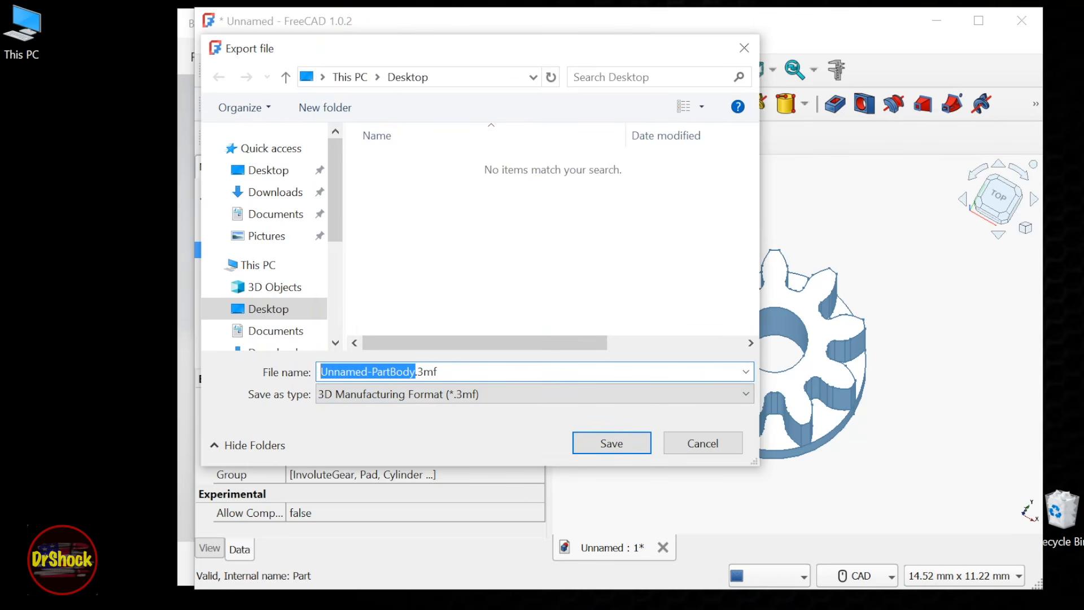
{"action": "type", "text": "SmallGear"}
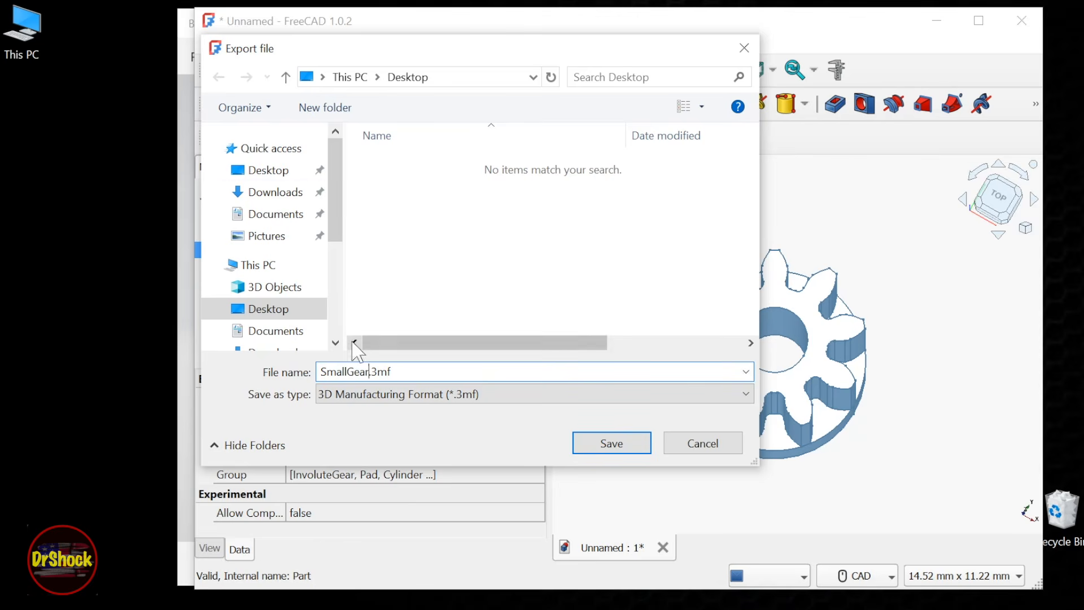
{"action": "left_click", "coordinate": [279, 171]}
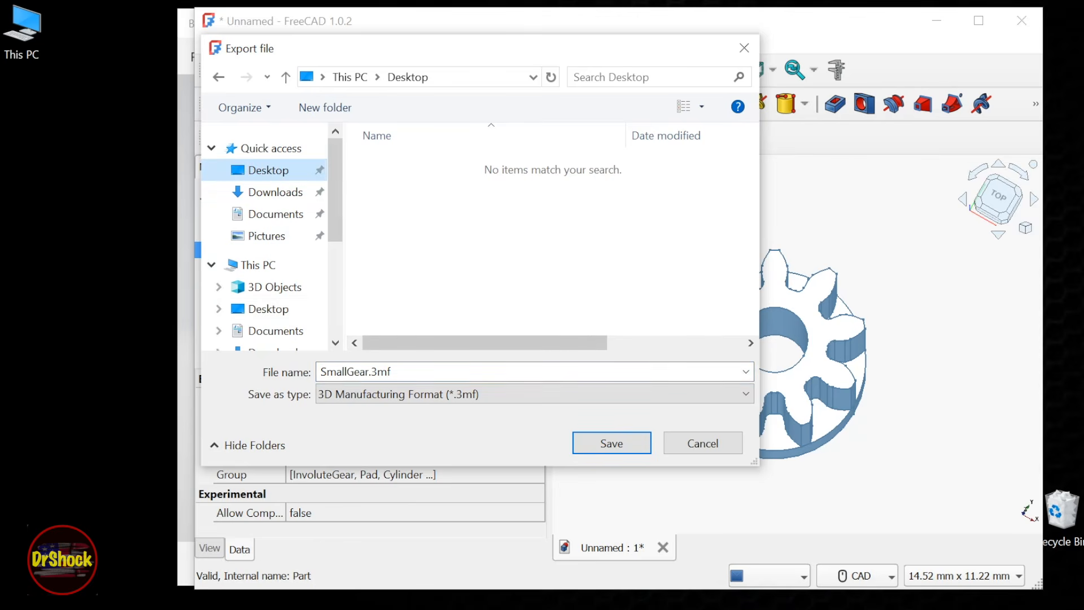
{"action": "left_click", "coordinate": [607, 447]}
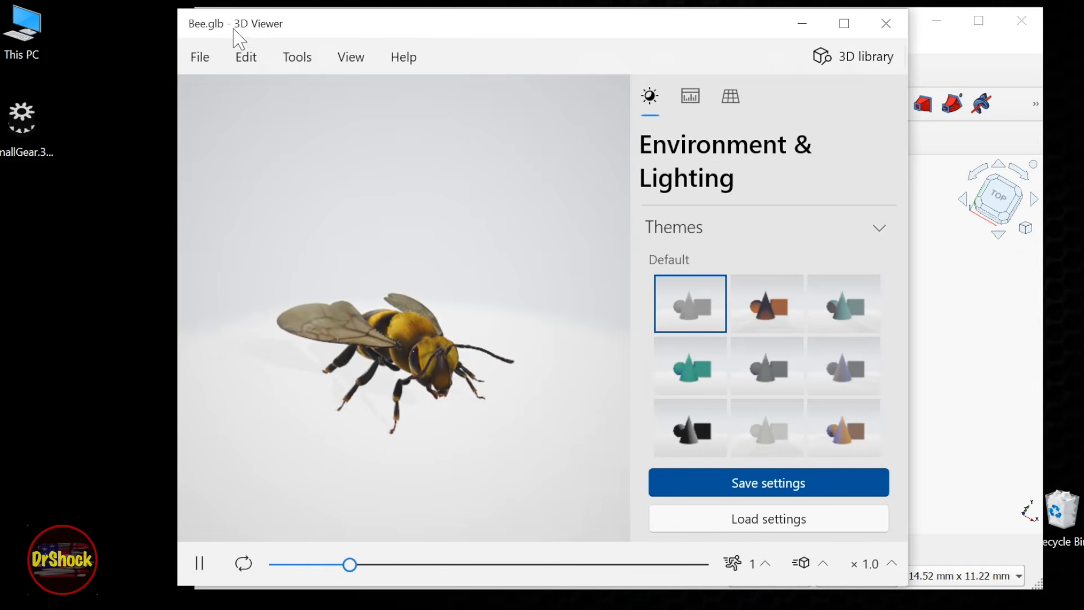
- Switch to 3D Viewer, open SmallGear.3mf from the Desktop and inspect the exported gear's teeth and bore from above
{"action": "left_click", "coordinate": [200, 59]}
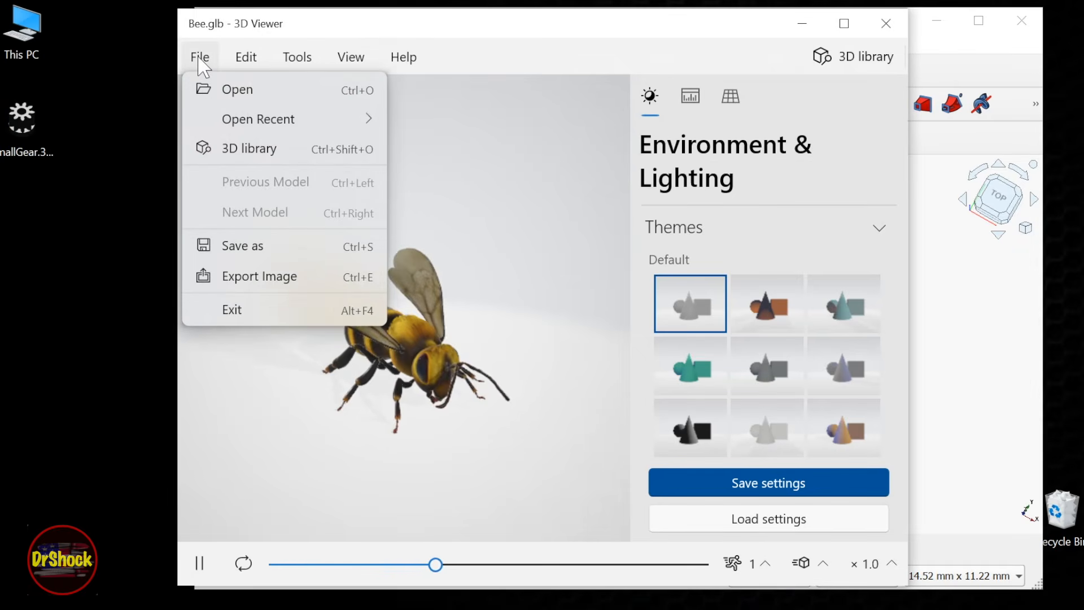
{"action": "left_click", "coordinate": [252, 92]}
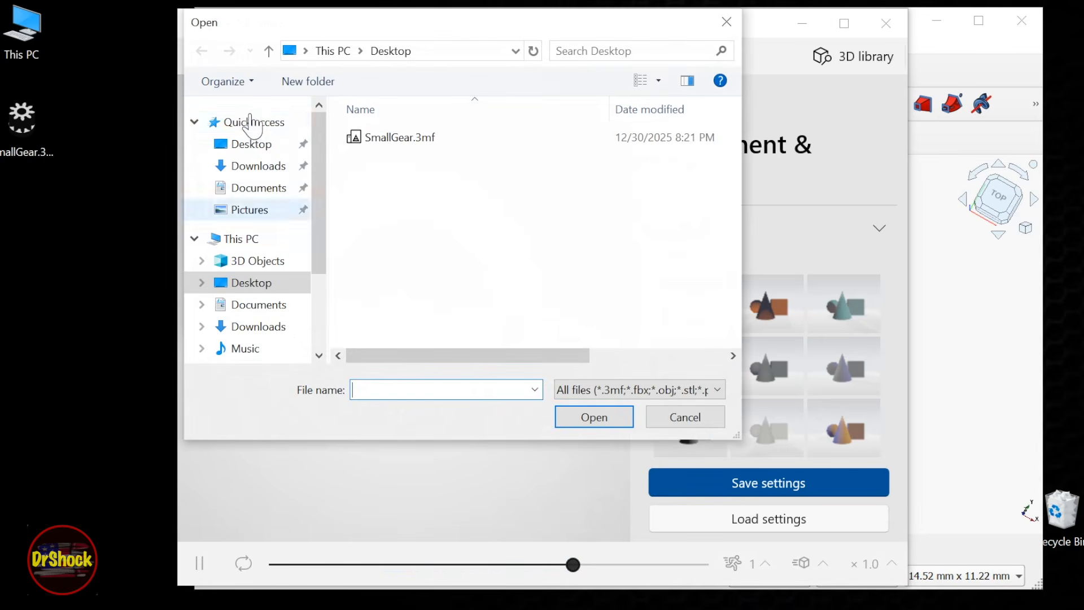
{"action": "left_click", "coordinate": [374, 144]}
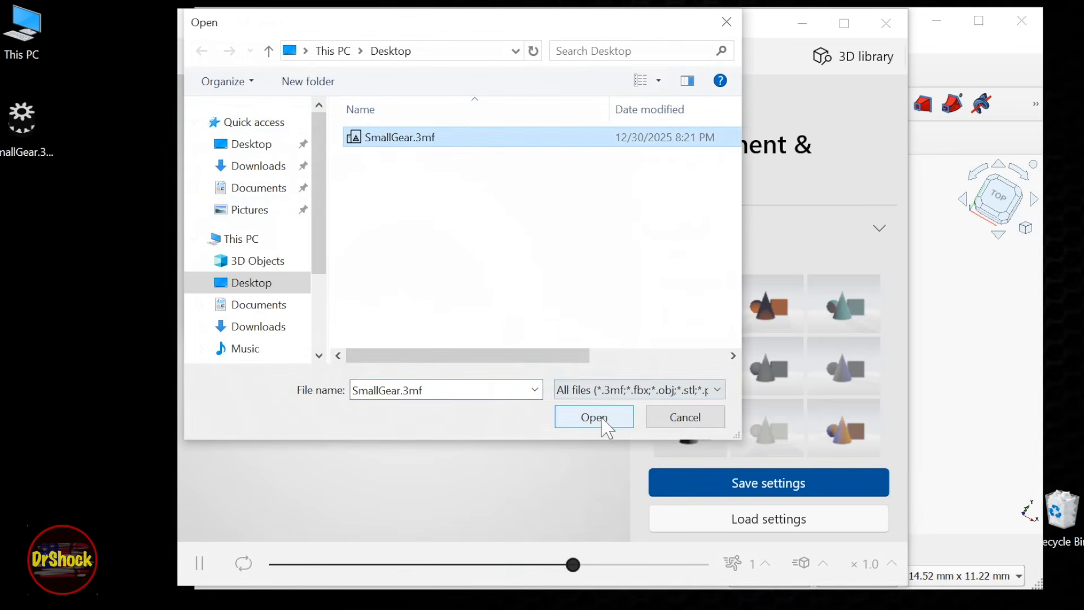
{"action": "left_click", "coordinate": [602, 418]}
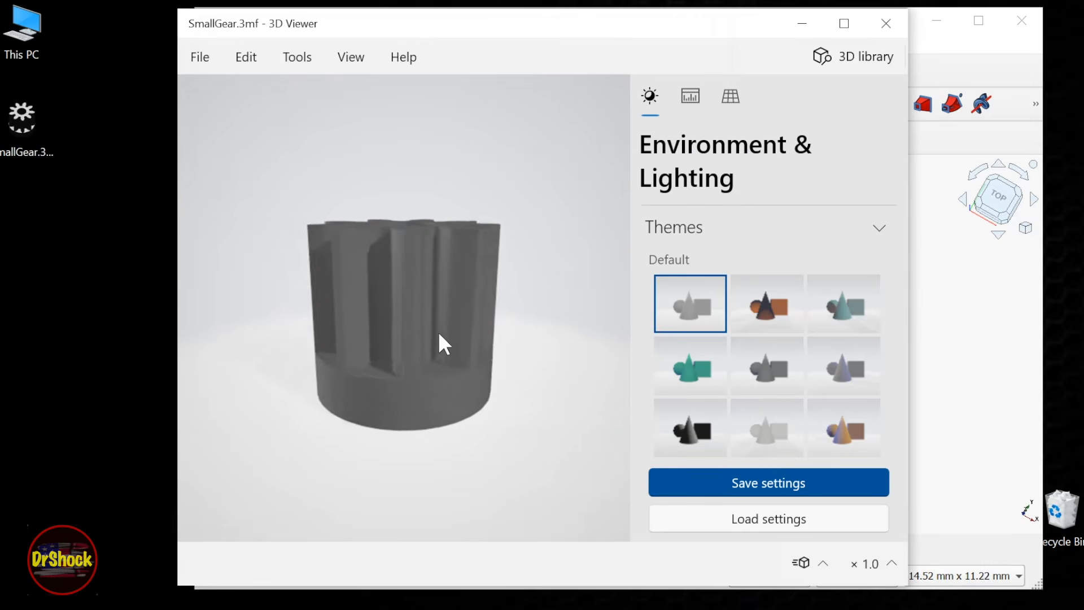
{"action": "left_click_drag", "start_coordinate": [464, 353], "coordinate": [411, 253]}
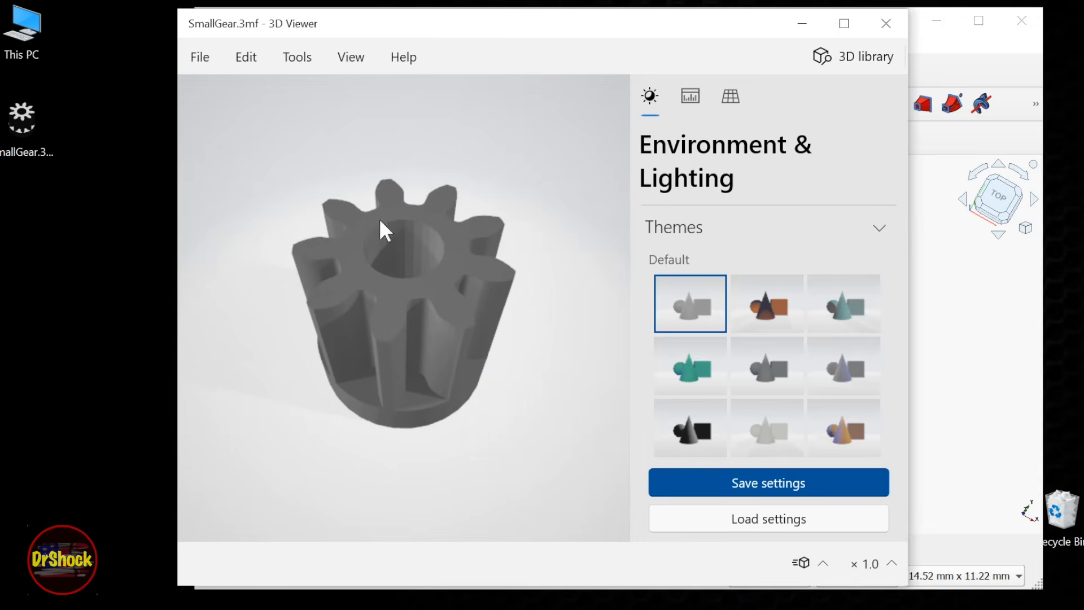
{"action": "left_click_drag", "start_coordinate": [426, 41], "coordinate": [576, 45]}
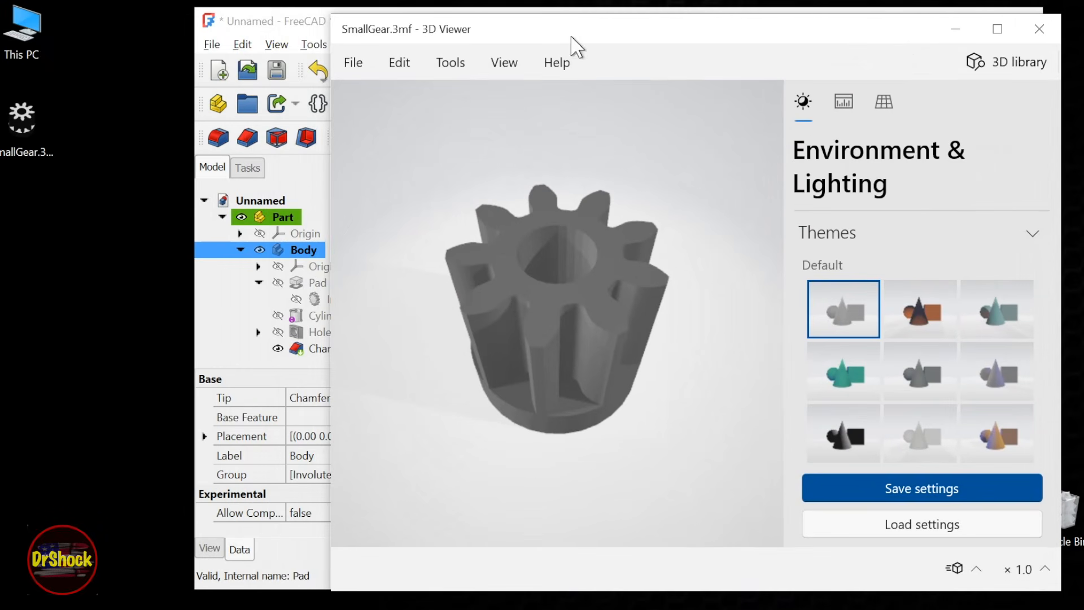